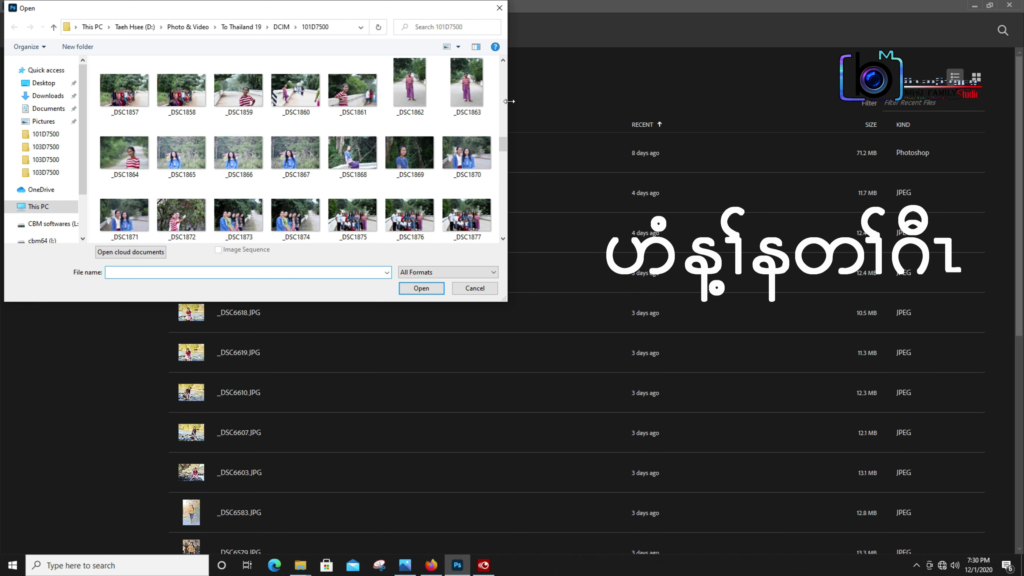
# Step: Open the photo _DSC1863 and duplicate its Background layer
pyautogui.click(471, 85)
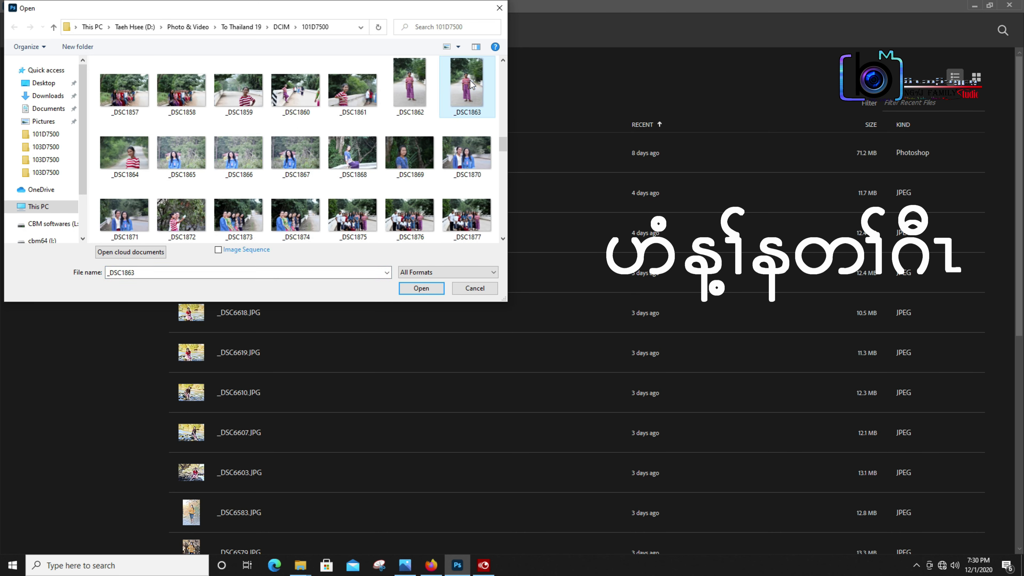
pyautogui.click(420, 288)
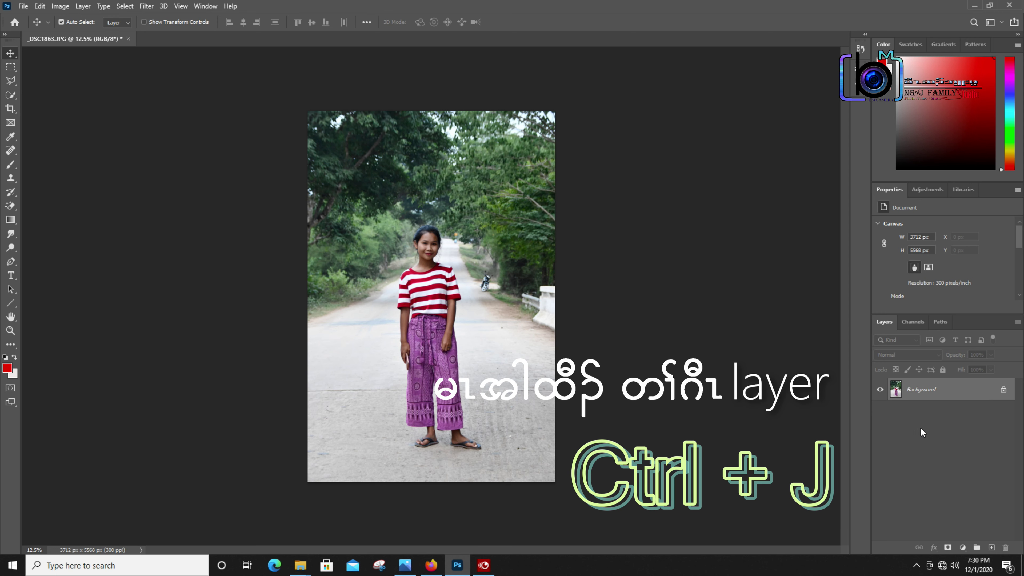
pyautogui.hotkey('ctrl', 'j')
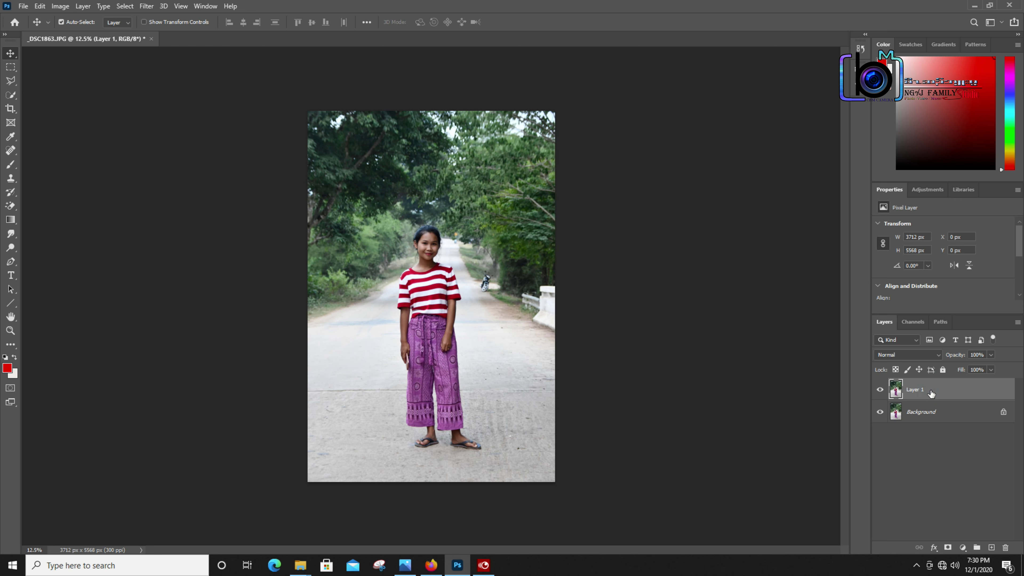
pyautogui.hotkey('ctrl', 'z')
pyautogui.moveTo(969, 392); pyautogui.dragTo(993, 556)
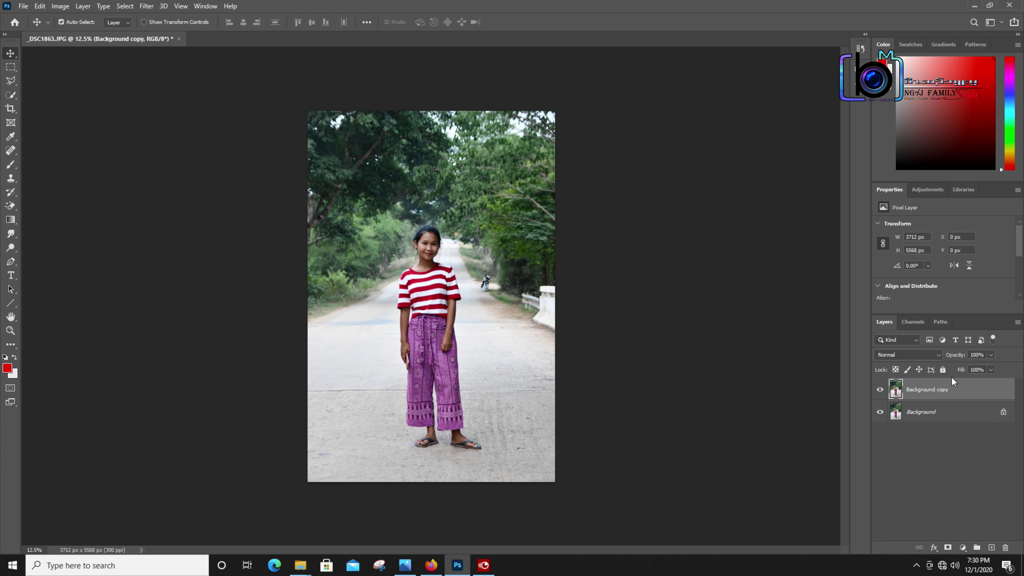
# Step: Hide the original Background layer, leaving only the duplicate layer visible
pyautogui.click(880, 412)
pyautogui.click(881, 390)
pyautogui.click(880, 389)
pyautogui.click(880, 411)
pyautogui.click(880, 412)
# Step: Select the standing person on the duplicate layer with the automatic Subject selection and check its edge around the head and shirt
pyautogui.scroll(1, 444, 271)
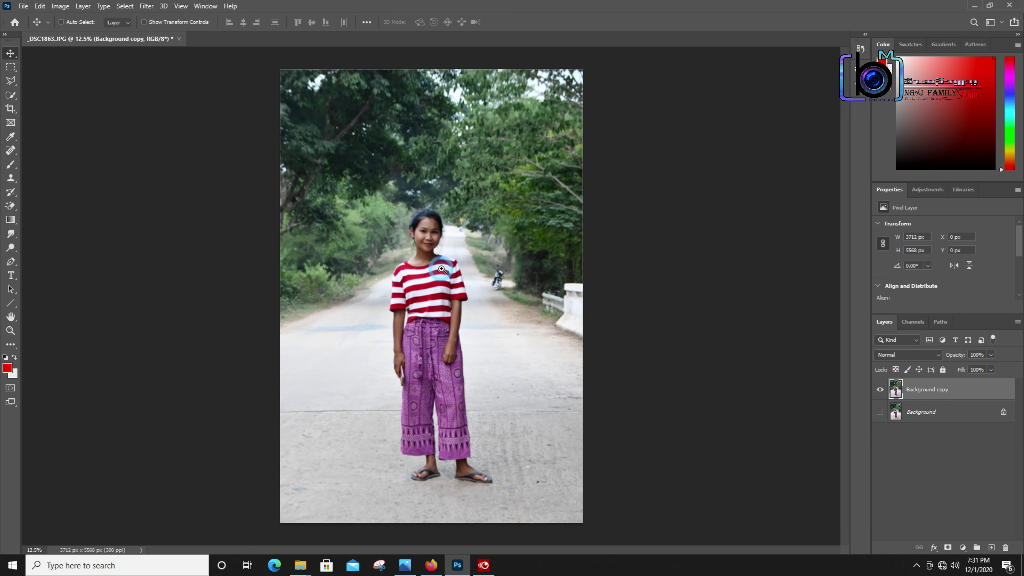
pyautogui.click(125, 7)
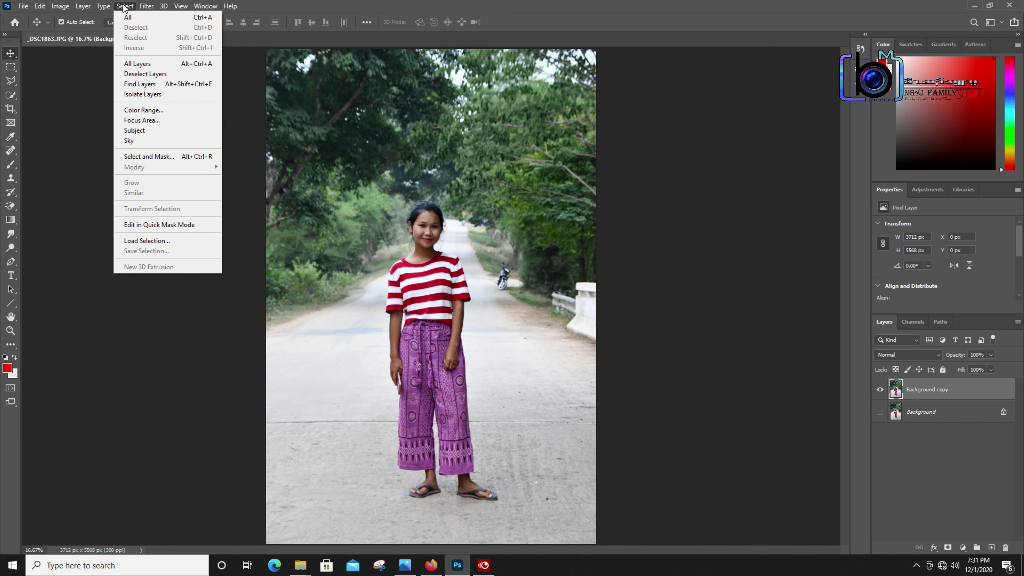
pyautogui.click(157, 130)
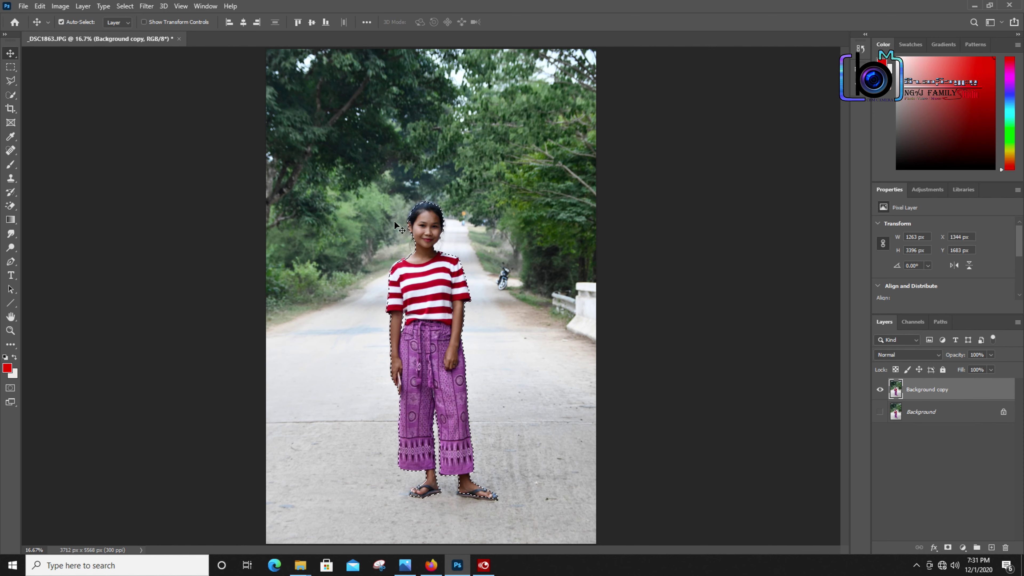
pyautogui.click(442, 297)
pyautogui.moveTo(442, 297); pyautogui.dragTo(442, 297)
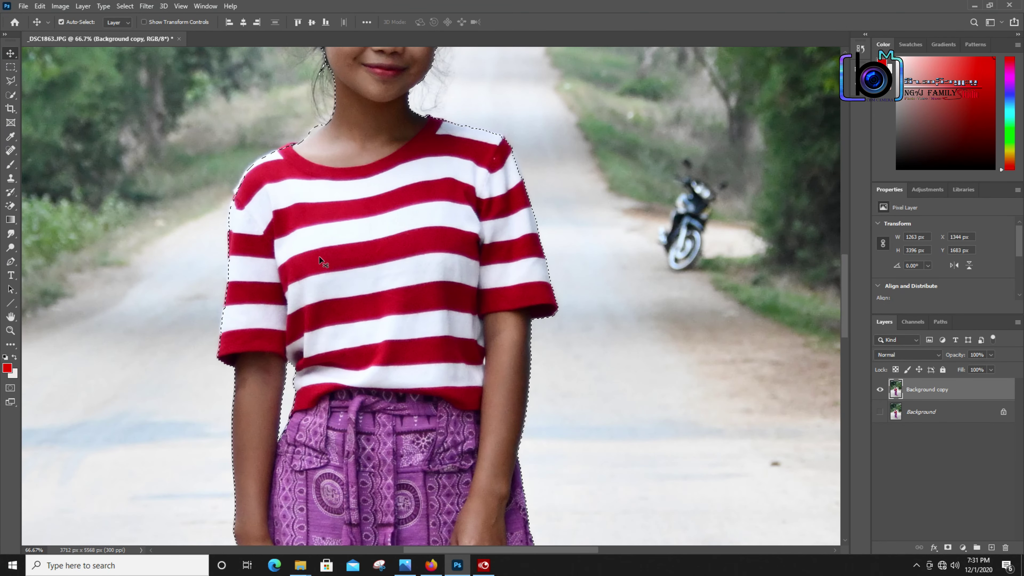
pyautogui.scroll(5, 323, 255)
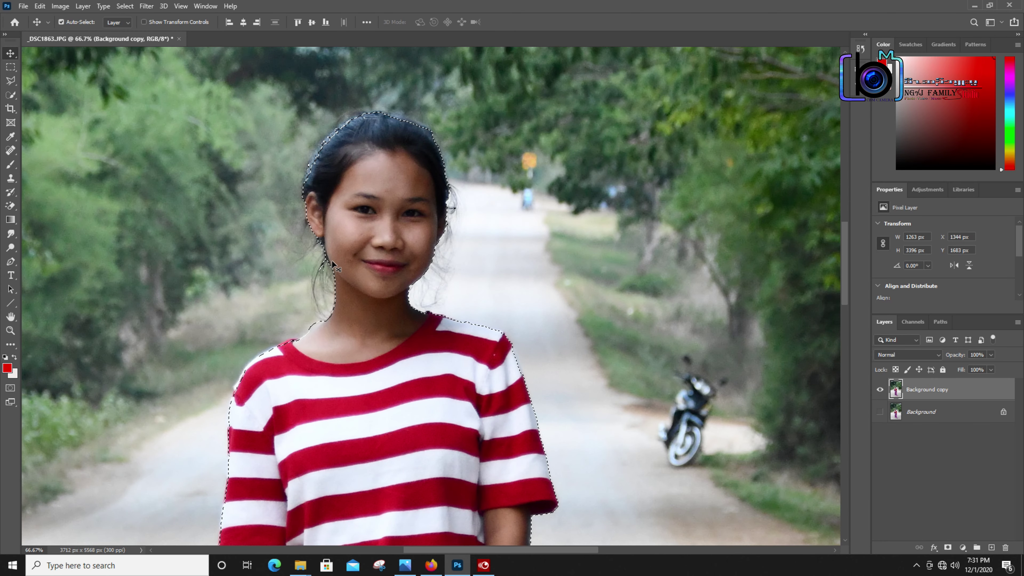
pyautogui.scroll(1, 332, 261)
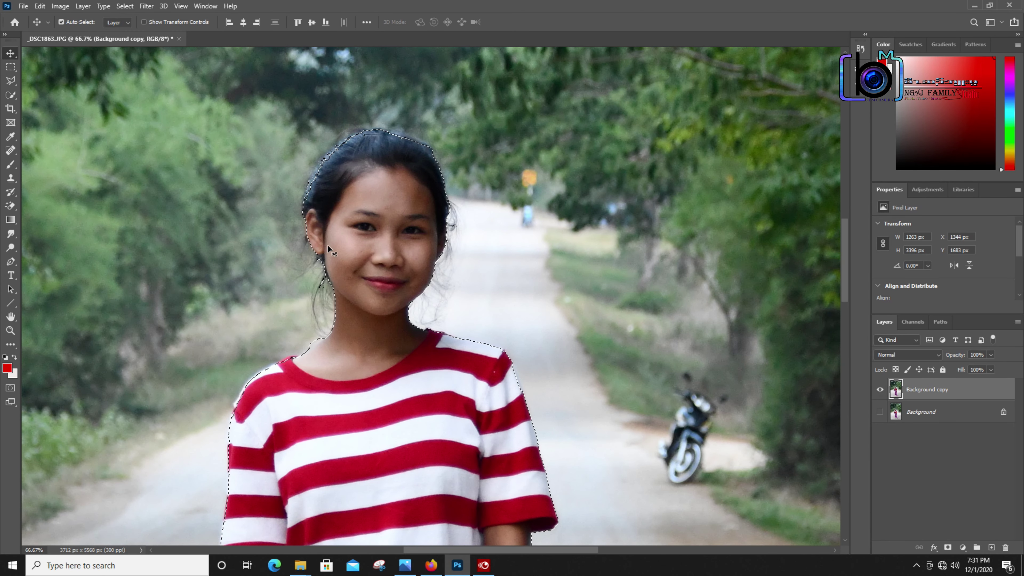
# Step: Expand the selection around the person by 6 pixels, applying the effect at canvas bounds
pyautogui.click(125, 7)
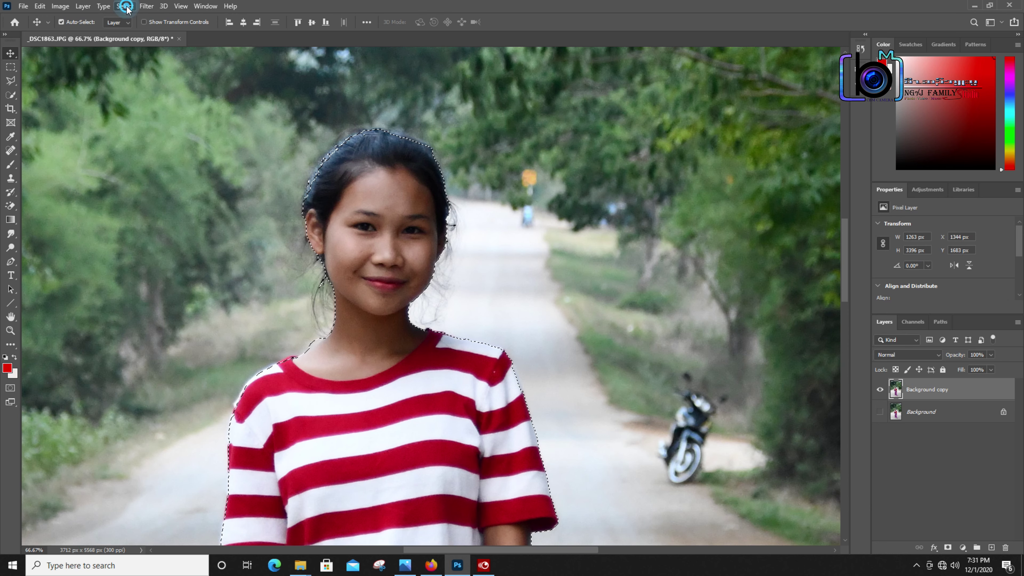
pyautogui.moveTo(182, 169)
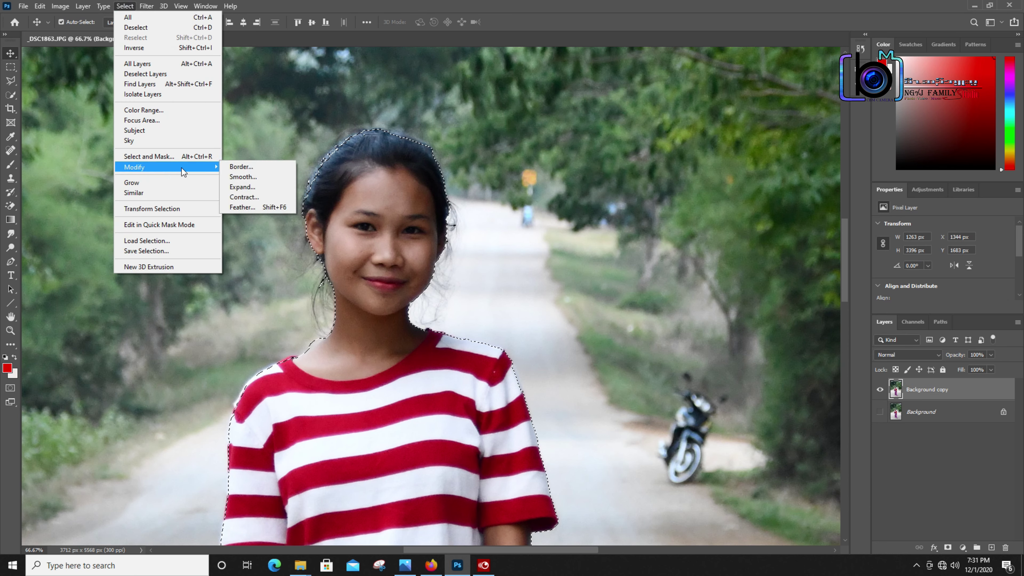
pyautogui.click(254, 190)
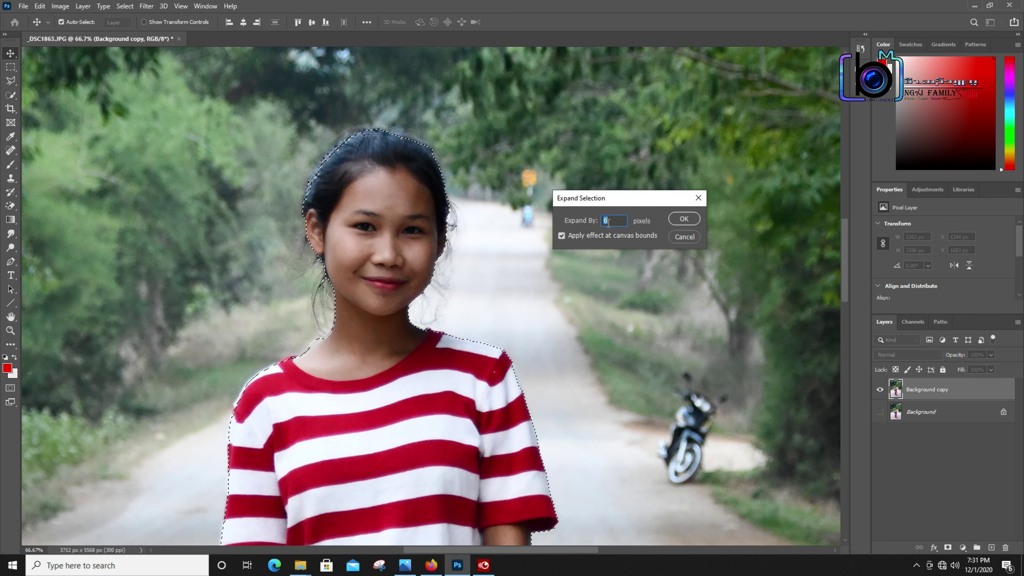
pyautogui.click(681, 219)
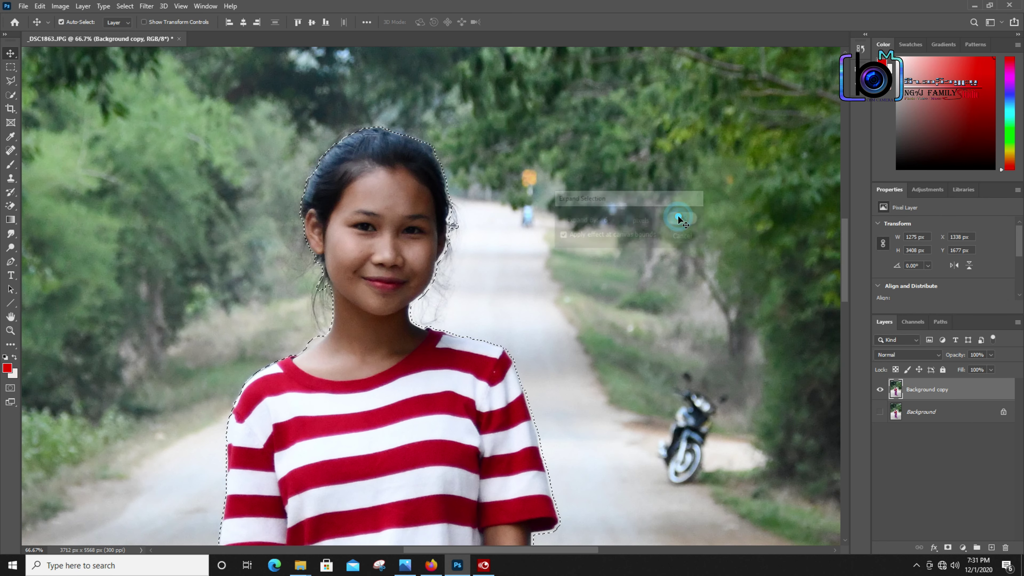
pyautogui.scroll(-1, 490, 363)
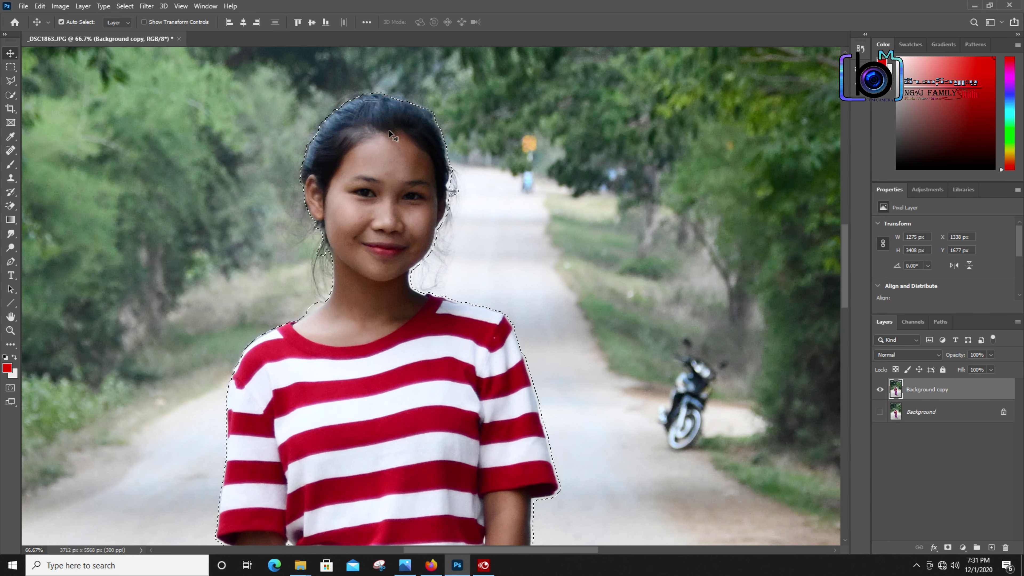
# Step: Expand the selection around the person by another 8 pixels
pyautogui.click(125, 6)
pyautogui.moveTo(183, 168)
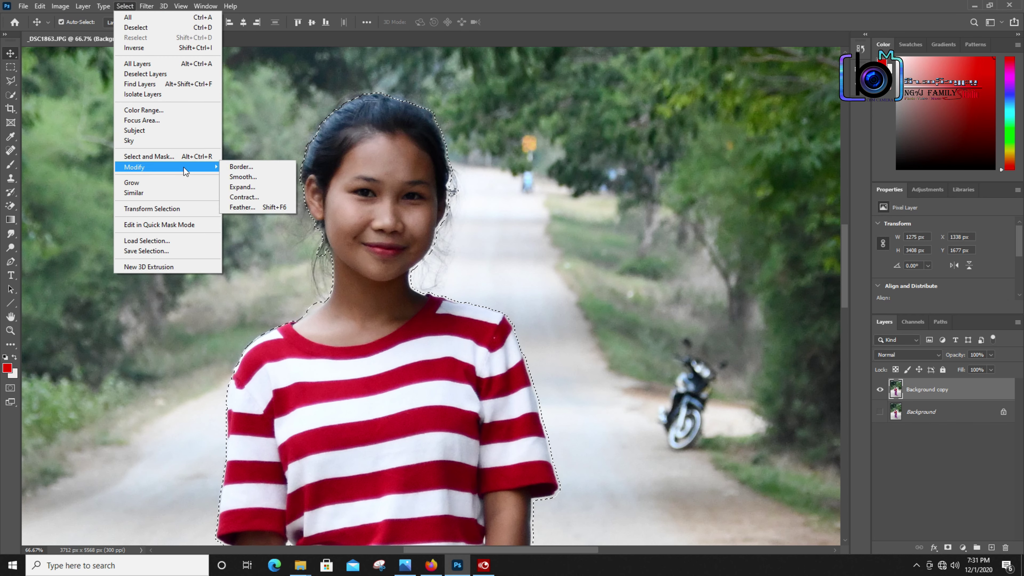
pyautogui.click(243, 187)
pyautogui.write('8')
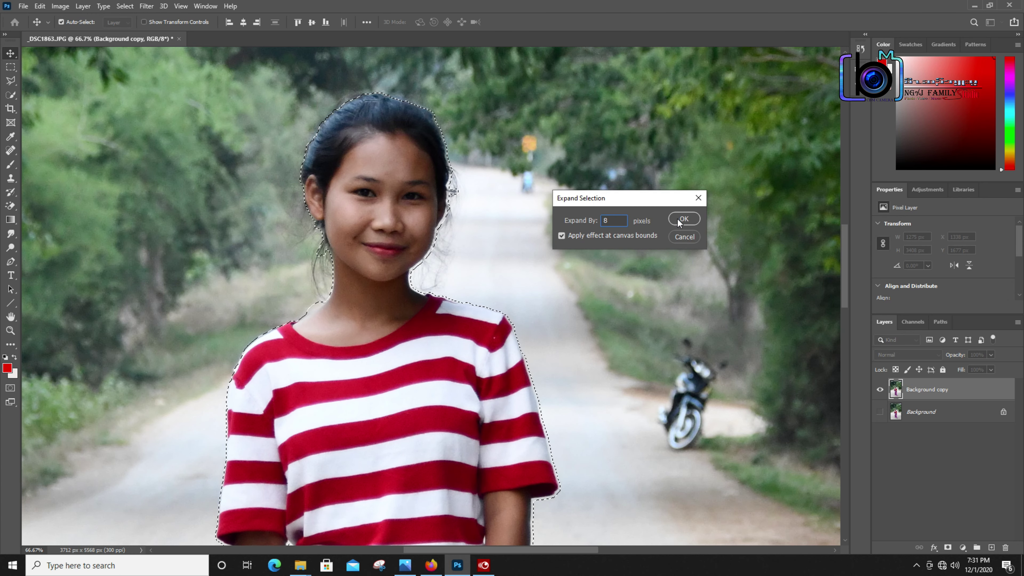
pyautogui.click(684, 219)
# Step: Examine the expanded selection edge around the person's head, shirt and arms, and finish with the whole figure in view
pyautogui.scroll(-5, 489, 416)
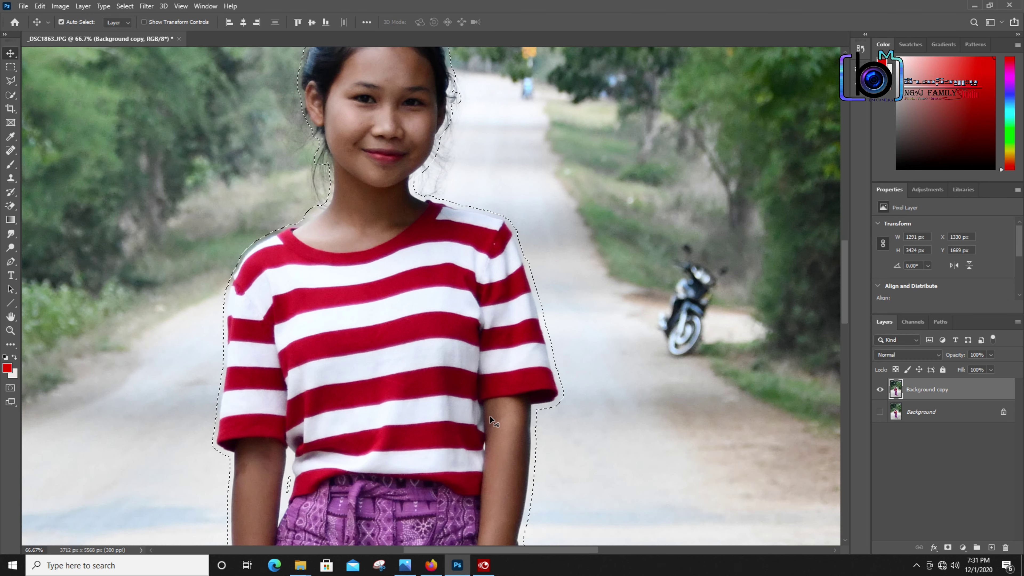
pyautogui.scroll(-7, 490, 416)
pyautogui.scroll(3, 218, 370)
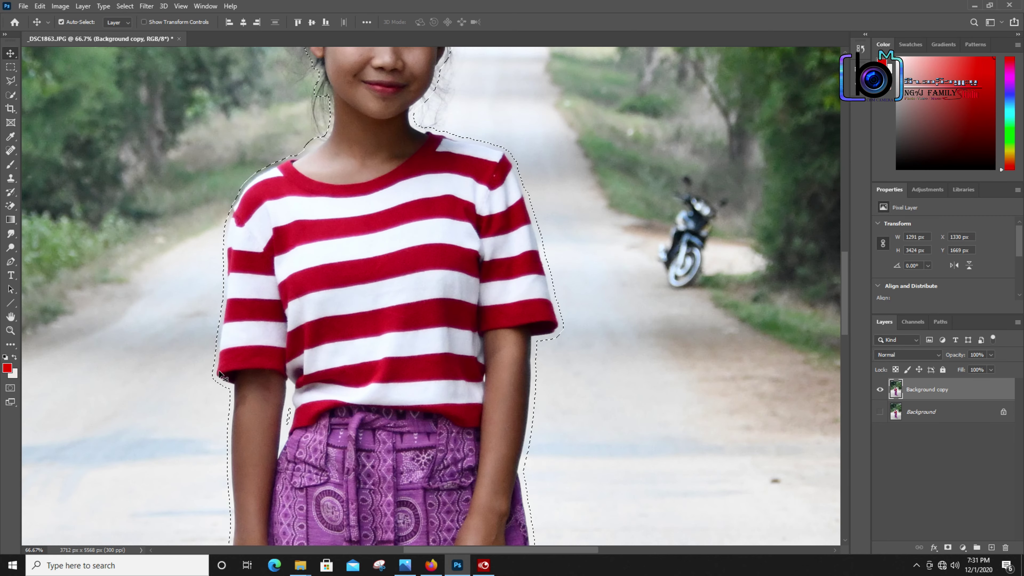
pyautogui.scroll(8, 217, 370)
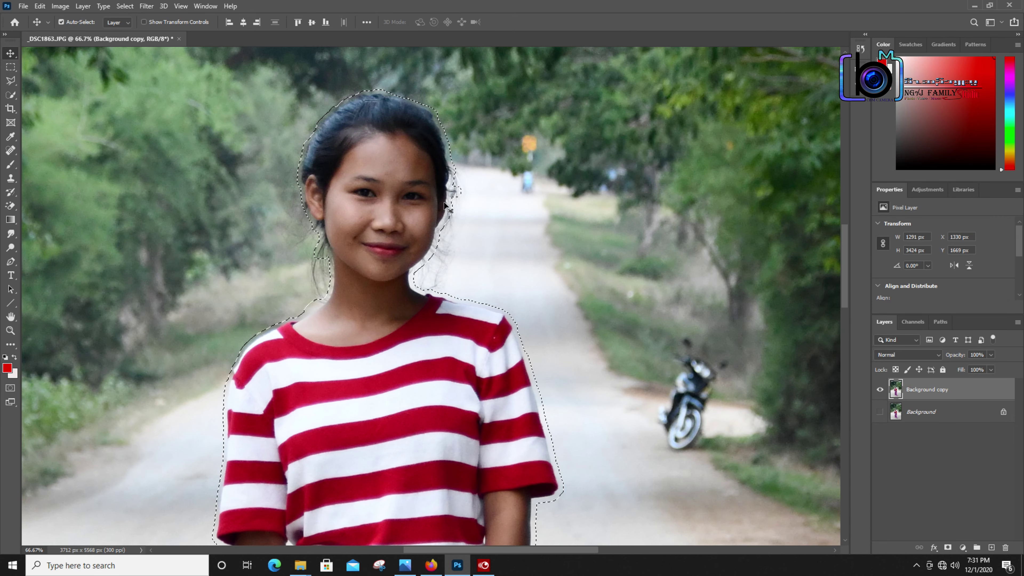
pyautogui.scroll(3, 445, 206)
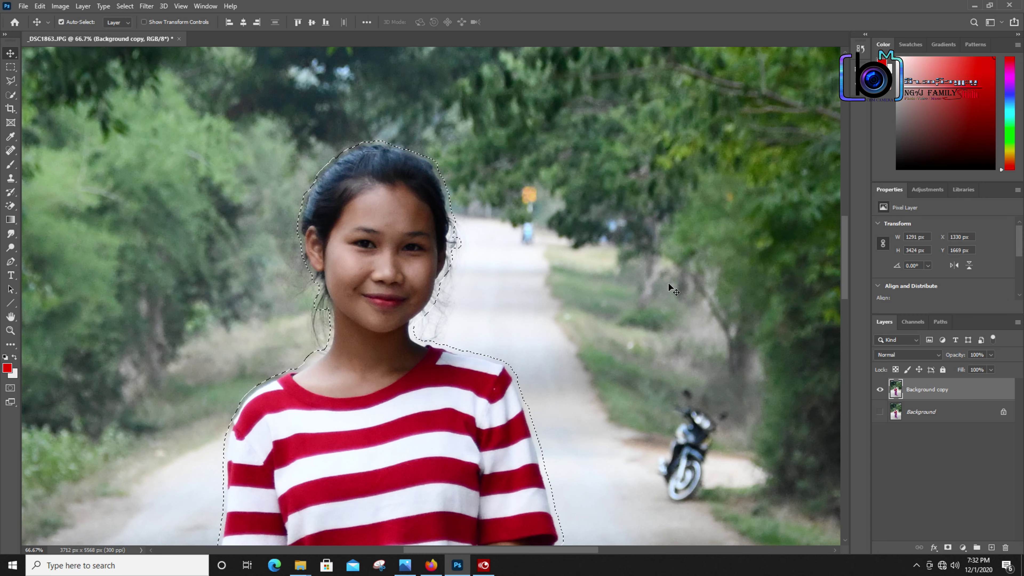
pyautogui.scroll(-2, 515, 265)
pyautogui.keyDown('ctrl'); pyautogui.keyDown('alt'); pyautogui.click(360, 247); pyautogui.keyUp('alt'); pyautogui.keyUp('ctrl')
pyautogui.keyDown('ctrl'); pyautogui.keyDown('alt'); pyautogui.click(363, 249); pyautogui.keyUp('alt'); pyautogui.keyUp('ctrl')
pyautogui.keyDown('ctrl'); pyautogui.keyDown('alt'); pyautogui.click(363, 249); pyautogui.keyUp('alt'); pyautogui.keyUp('ctrl')
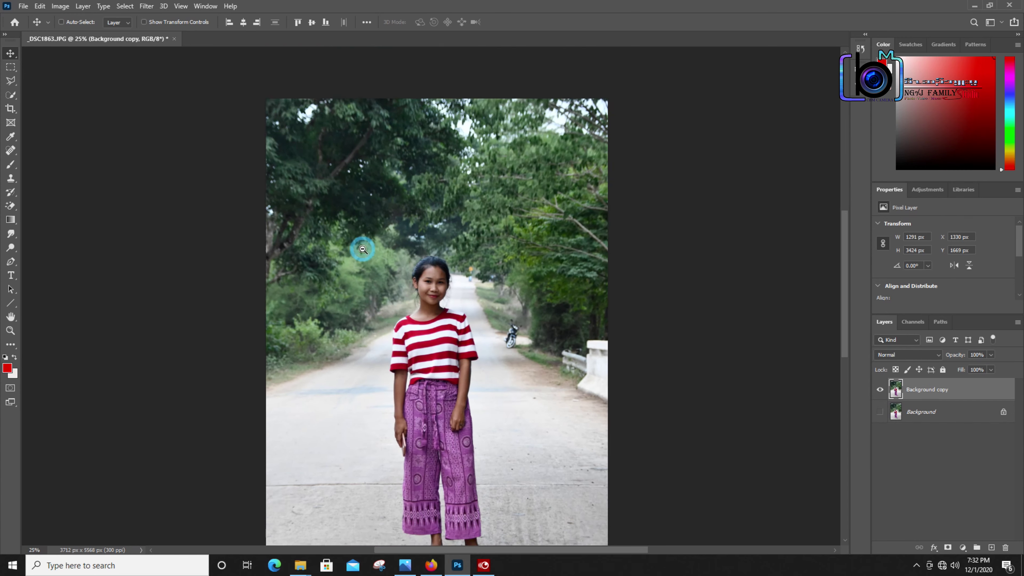
pyautogui.keyDown('ctrl'); pyautogui.keyDown('alt'); pyautogui.click(363, 249); pyautogui.keyUp('alt'); pyautogui.keyUp('ctrl')
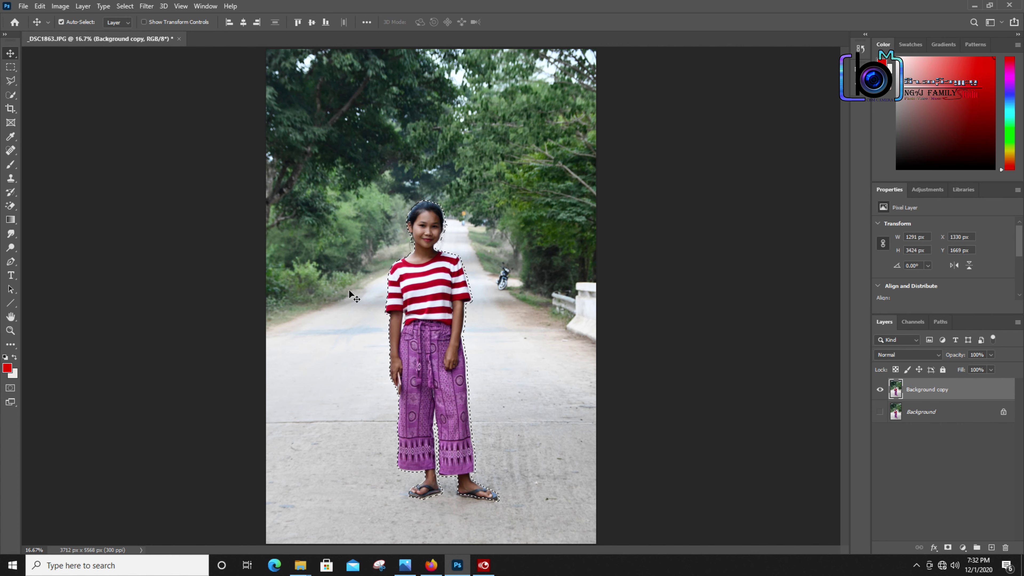
# Step: Remove the person with Content-Aware Fill, adding the excluded dark tree area and bare roadside patches to the sampling area and outputting to a duplicate layer
pyautogui.click(40, 6)
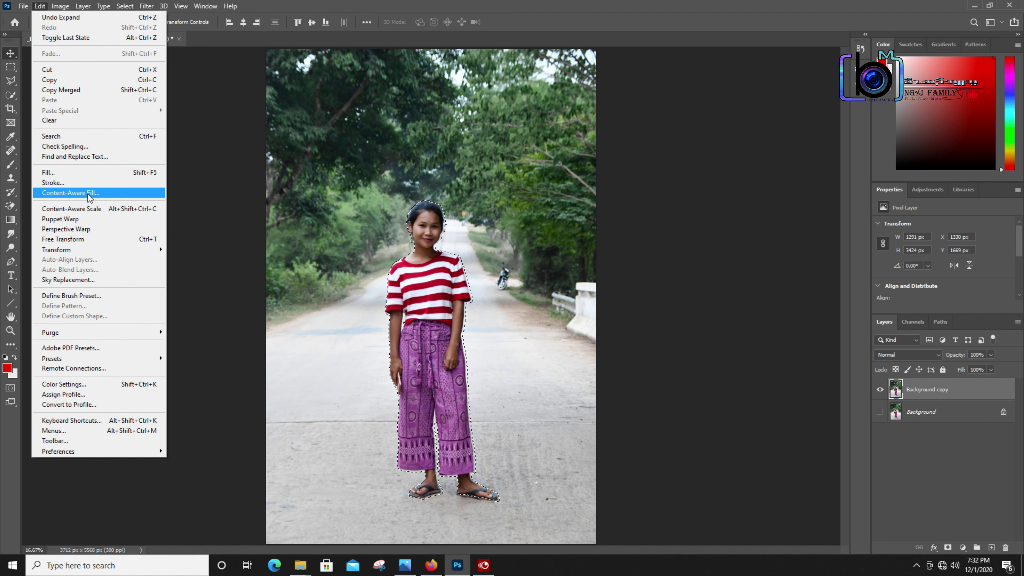
pyautogui.click(71, 193)
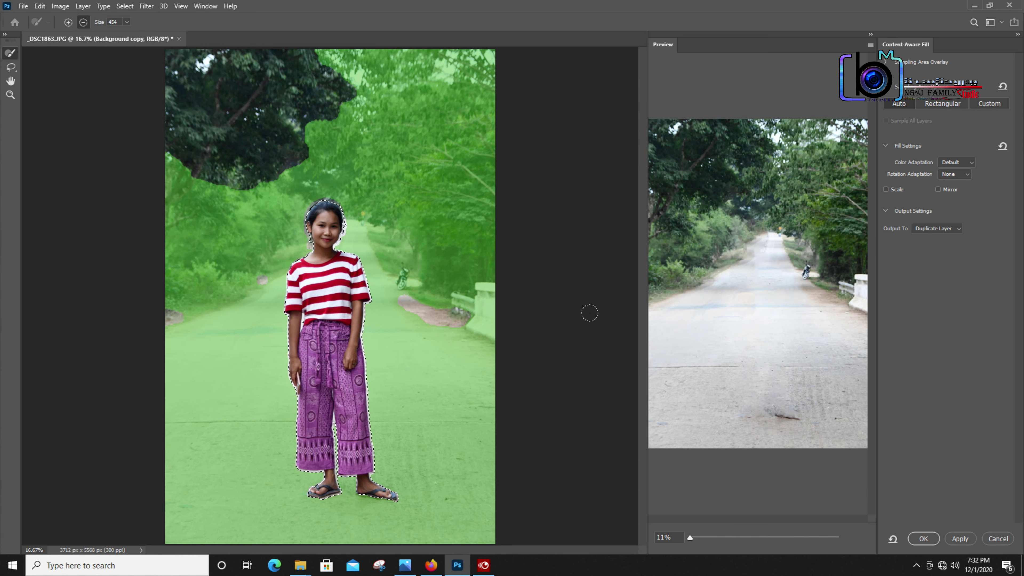
pyautogui.keyDown('alt'); pyautogui.click(294, 172); pyautogui.keyUp('alt')
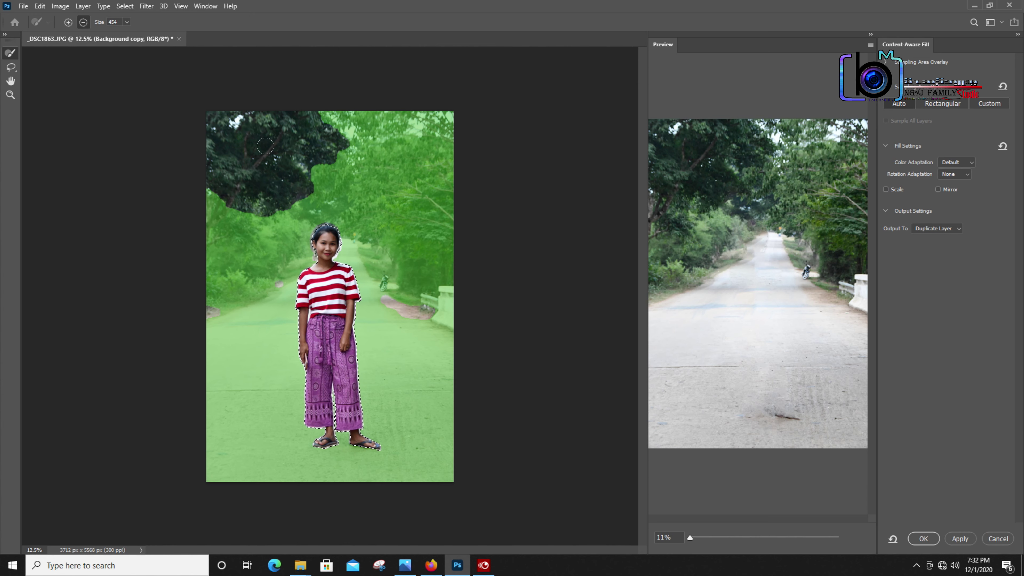
pyautogui.click(340, 152)
pyautogui.click(68, 23)
pyautogui.moveTo(345, 133)
pyautogui.mouseDown()
pyautogui.moveTo(187, 111)
pyautogui.moveTo(367, 142)
pyautogui.moveTo(303, 170)
pyautogui.moveTo(317, 147)
pyautogui.moveTo(192, 133)
pyautogui.mouseUp()
pyautogui.moveTo(268, 162)
pyautogui.mouseDown()
pyautogui.moveTo(214, 181)
pyautogui.moveTo(232, 200)
pyautogui.moveTo(279, 198)
pyautogui.mouseUp()
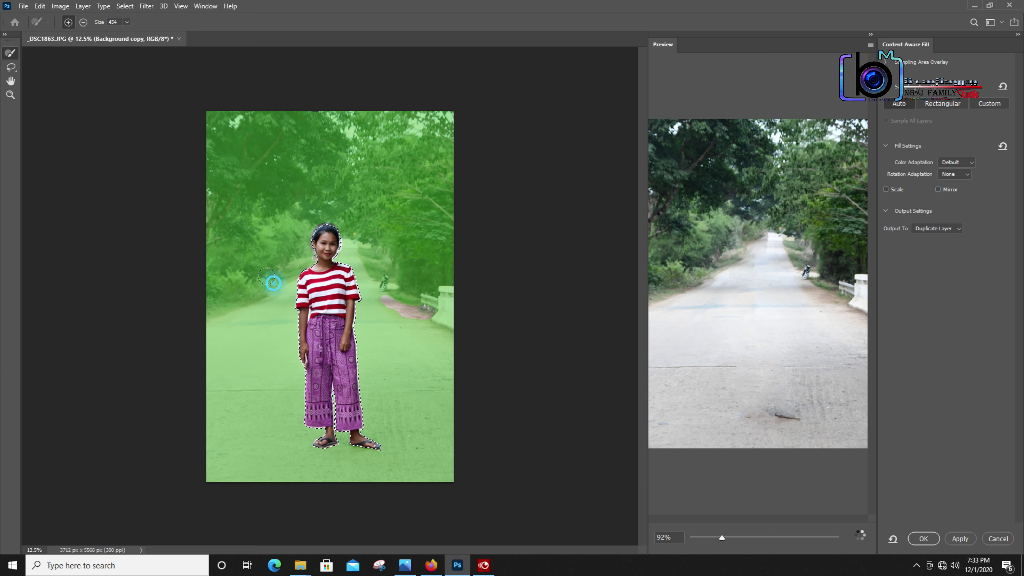
pyautogui.moveTo(389, 297); pyautogui.dragTo(426, 308)
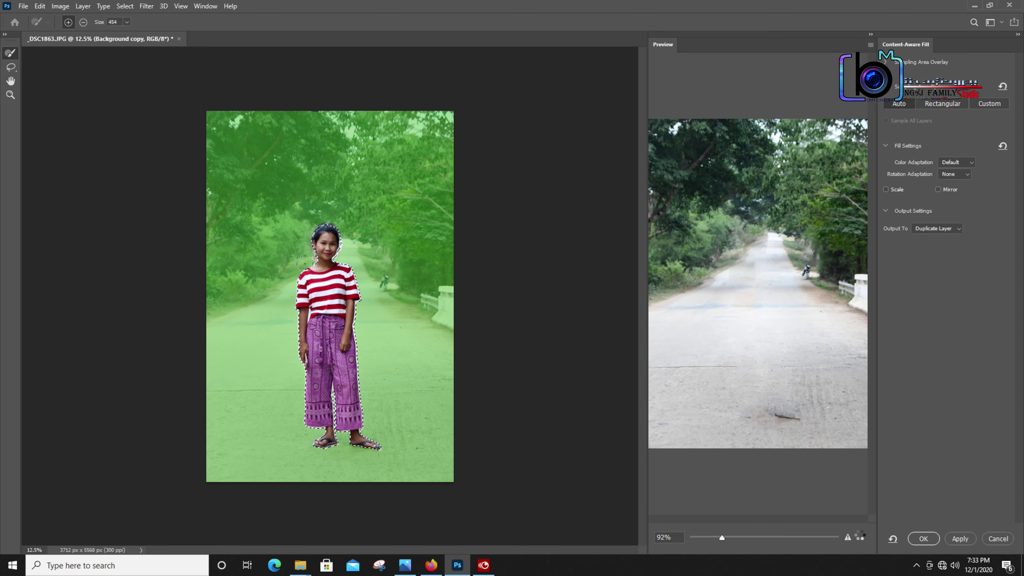
pyautogui.hotkey('ctrl', '+')
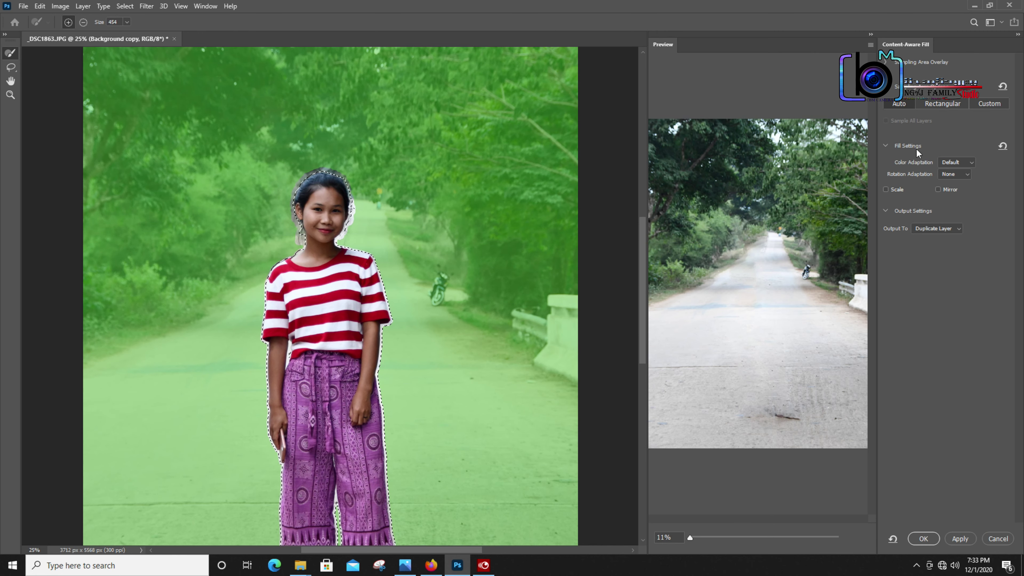
pyautogui.click(923, 539)
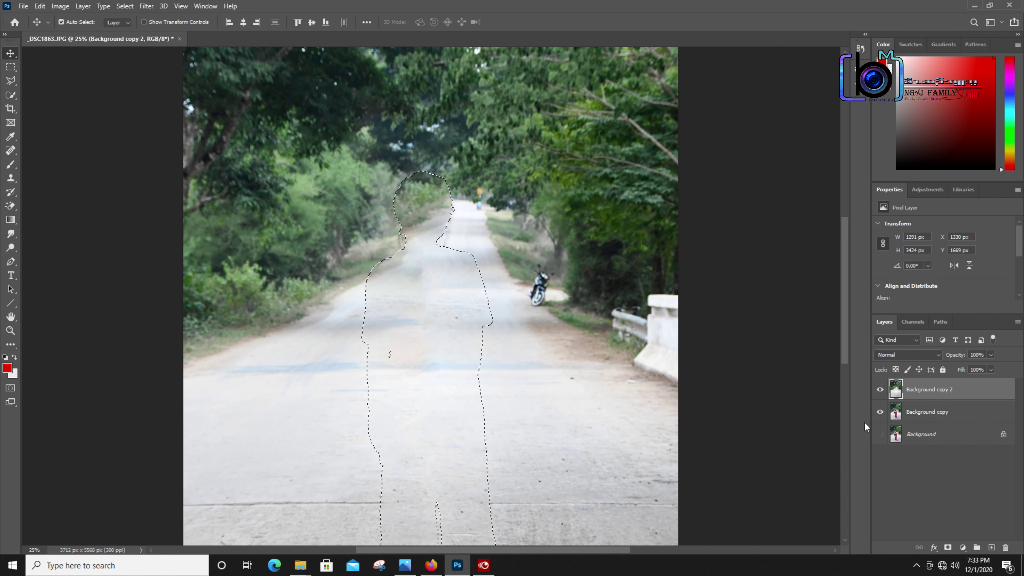
# Step: Compare the image with and without the filled layer, leave that layer hidden, and select the Background copy layer
pyautogui.click(880, 390)
pyautogui.click(881, 392)
pyautogui.click(881, 392)
pyautogui.click(881, 391)
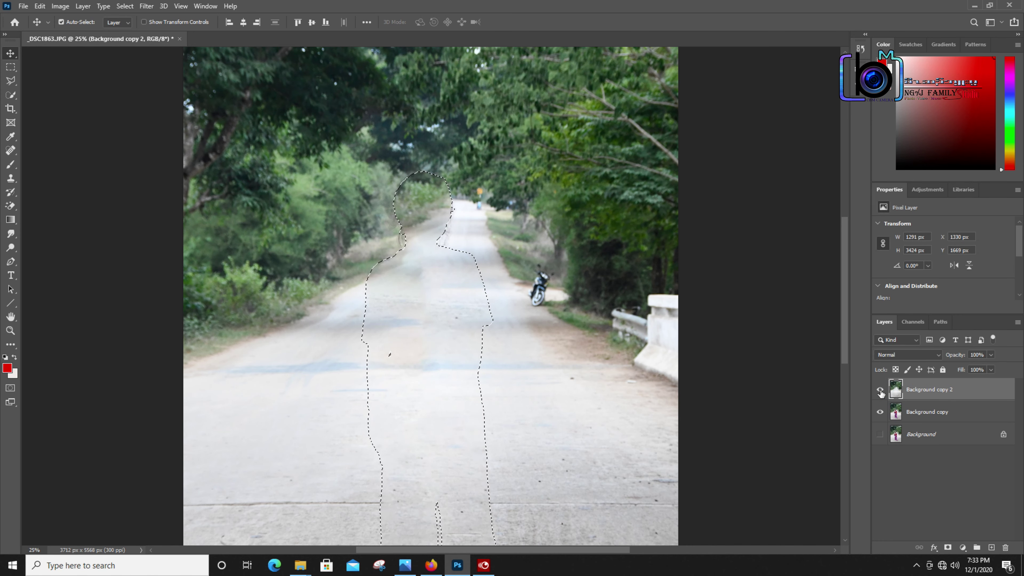
pyautogui.click(880, 390)
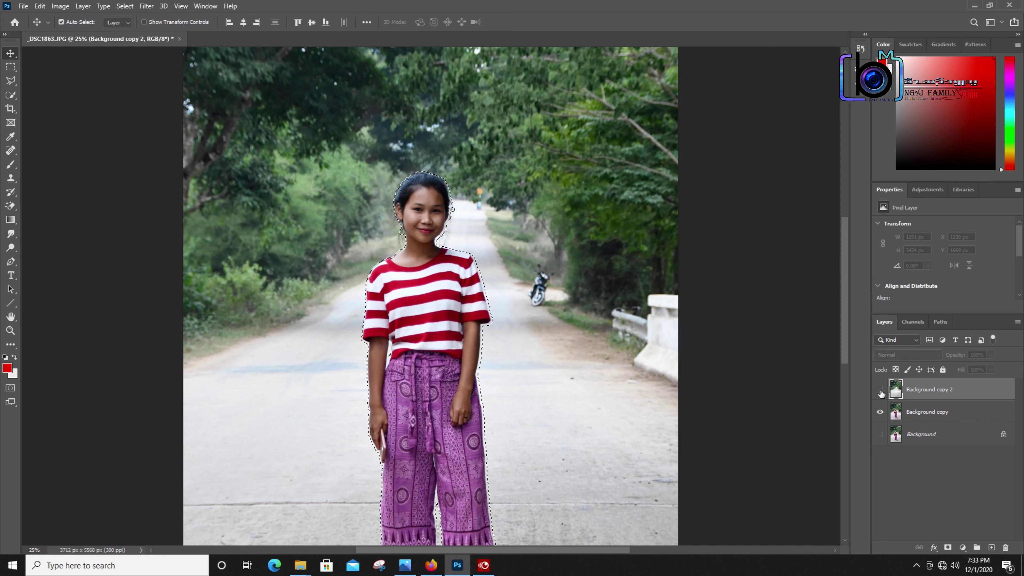
pyautogui.click(935, 416)
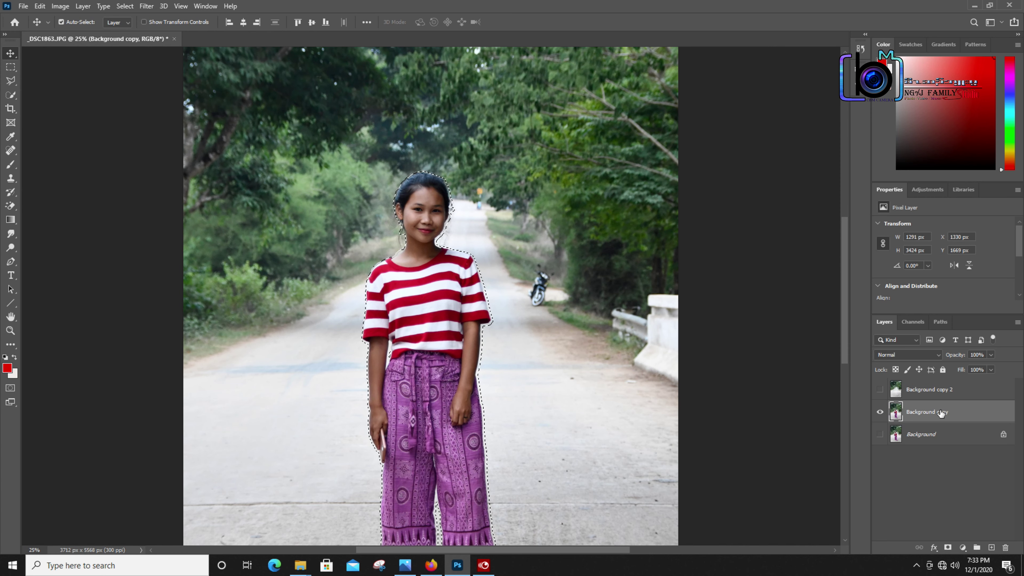
pyautogui.click(11, 317)
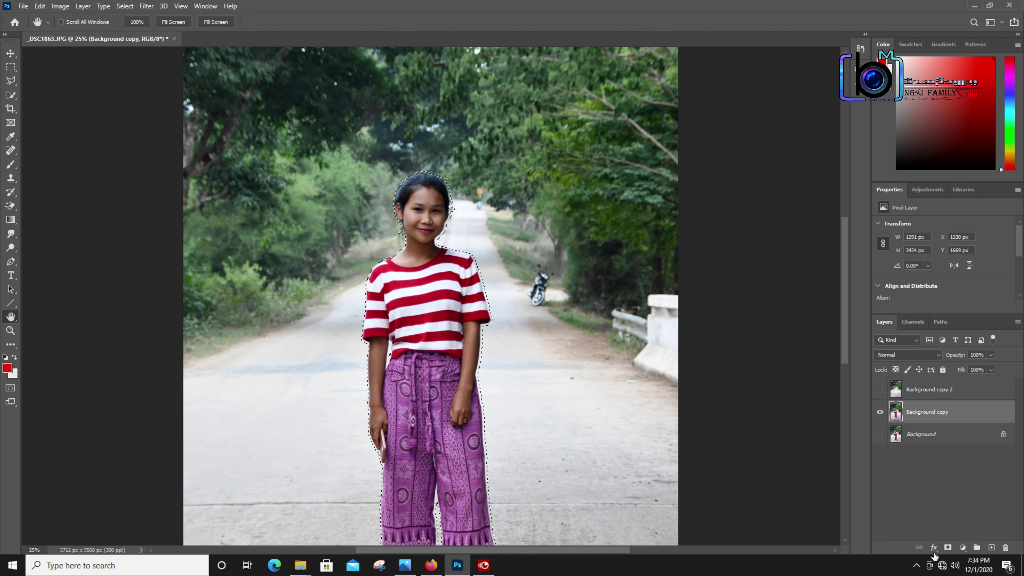
pyautogui.click(933, 417)
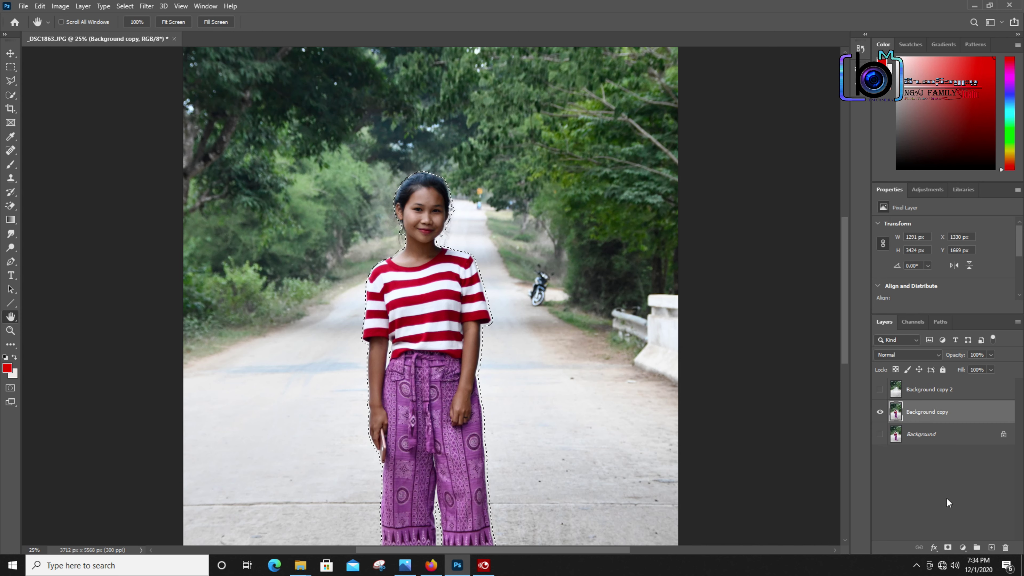
# Step: Add a layer mask to the Background copy layer from the active selection, isolating the person on transparency
pyautogui.click(948, 548)
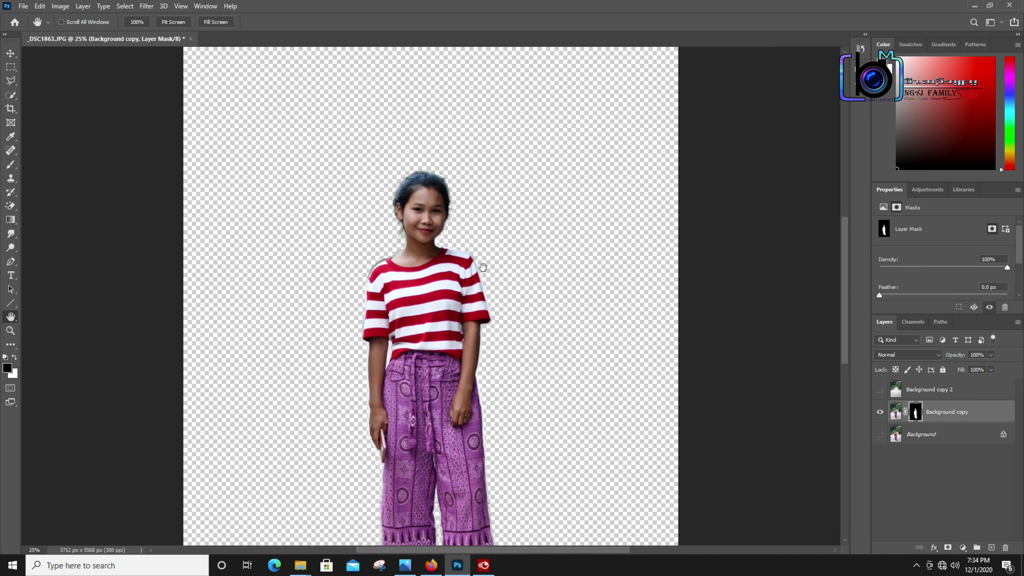
pyautogui.scroll(3, 430, 275)
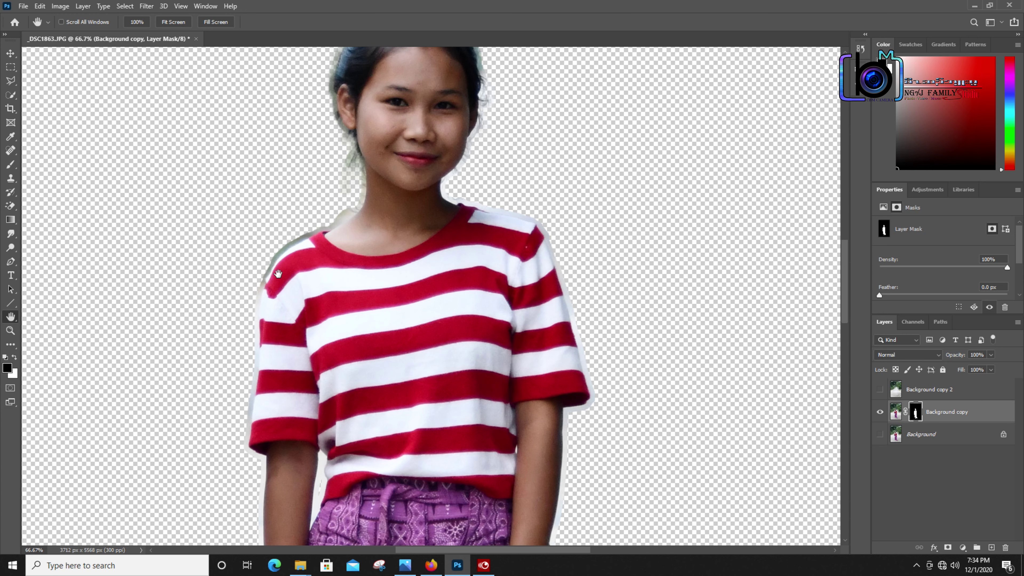
pyautogui.scroll(3, 305, 291)
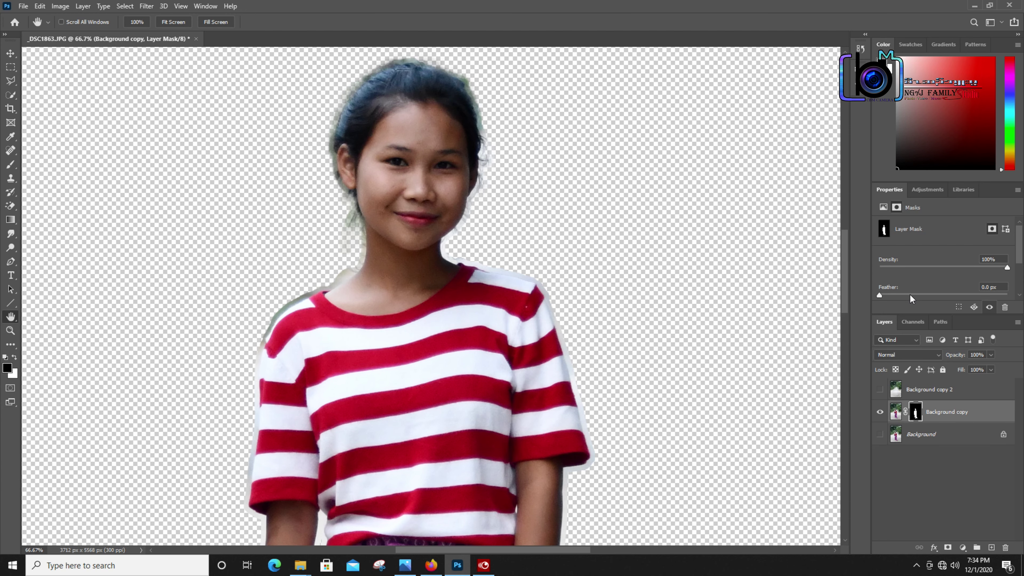
# Step: Try reducing the layer mask's density, undo that change, and feather the mask by 5.7 px
pyautogui.moveTo(880, 294); pyautogui.dragTo(862, 296)
pyautogui.moveTo(1007, 268); pyautogui.dragTo(941, 271)
pyautogui.hotkey('ctrl', 'z')
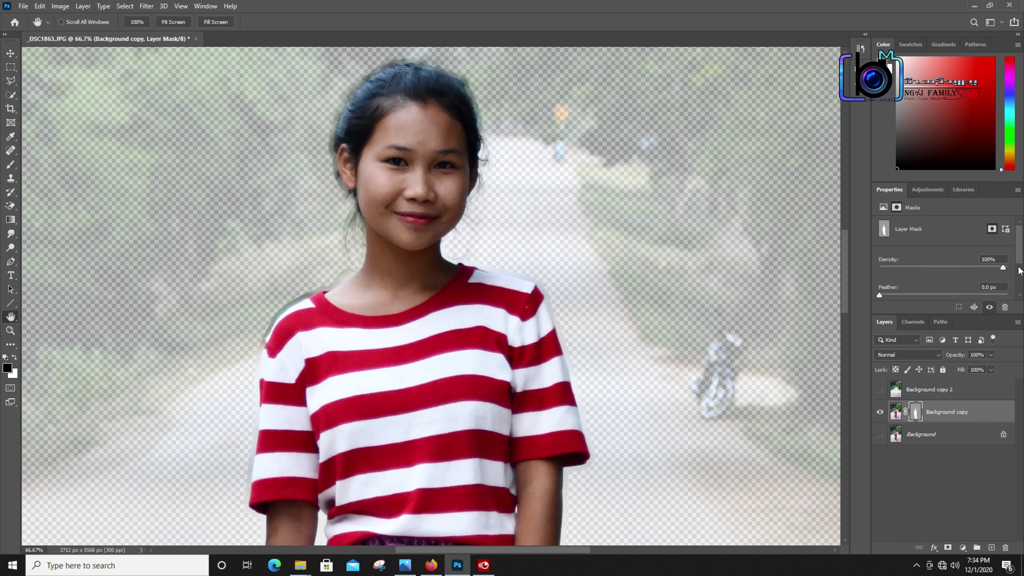
pyautogui.moveTo(881, 296); pyautogui.dragTo(926, 296)
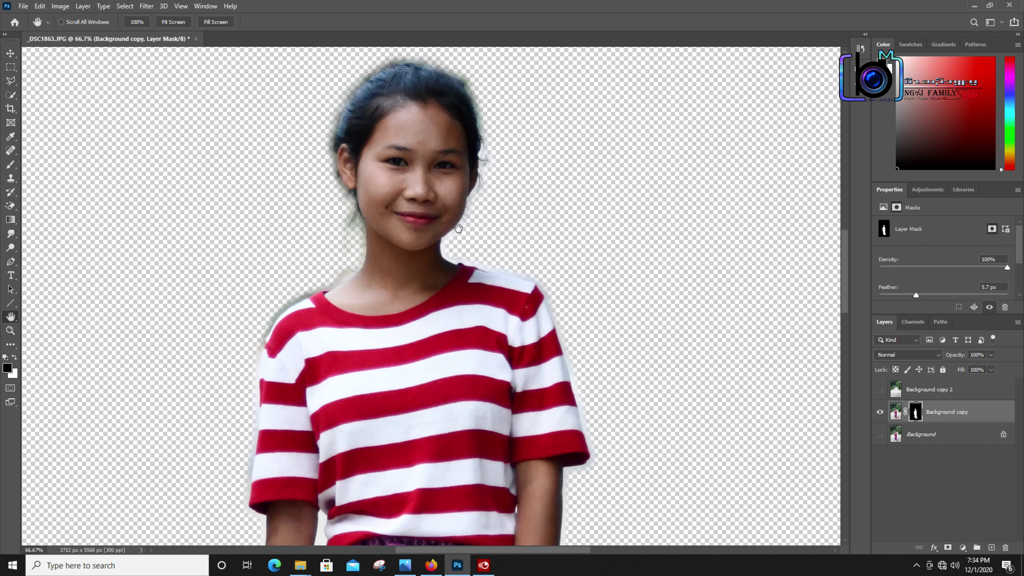
pyautogui.keyDown('alt'); pyautogui.click(524, 233); pyautogui.keyUp('alt')
pyautogui.keyDown('alt'); pyautogui.click(523, 232); pyautogui.keyUp('alt')
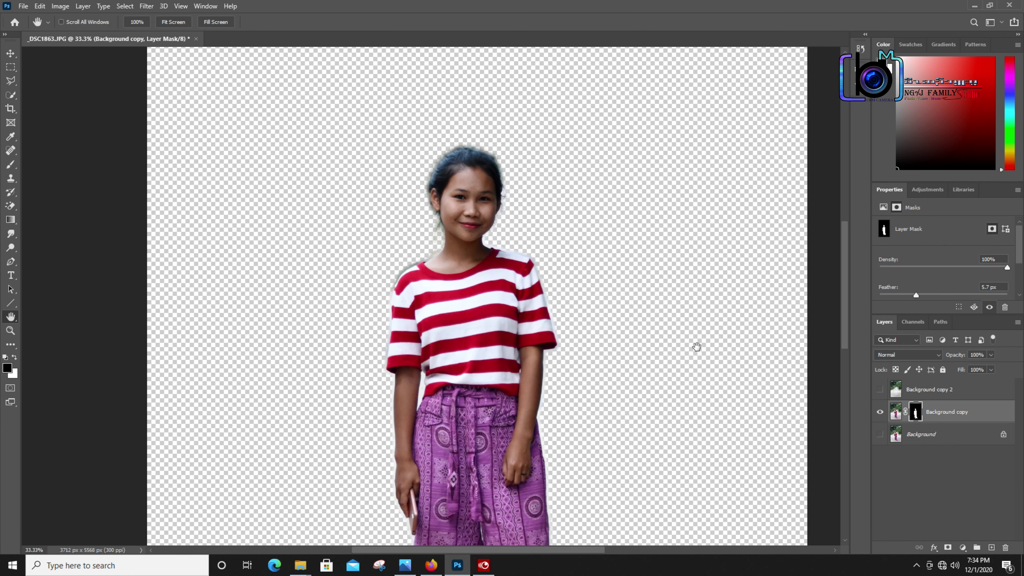
pyautogui.keyDown('alt'); pyautogui.click(582, 325); pyautogui.keyUp('alt')
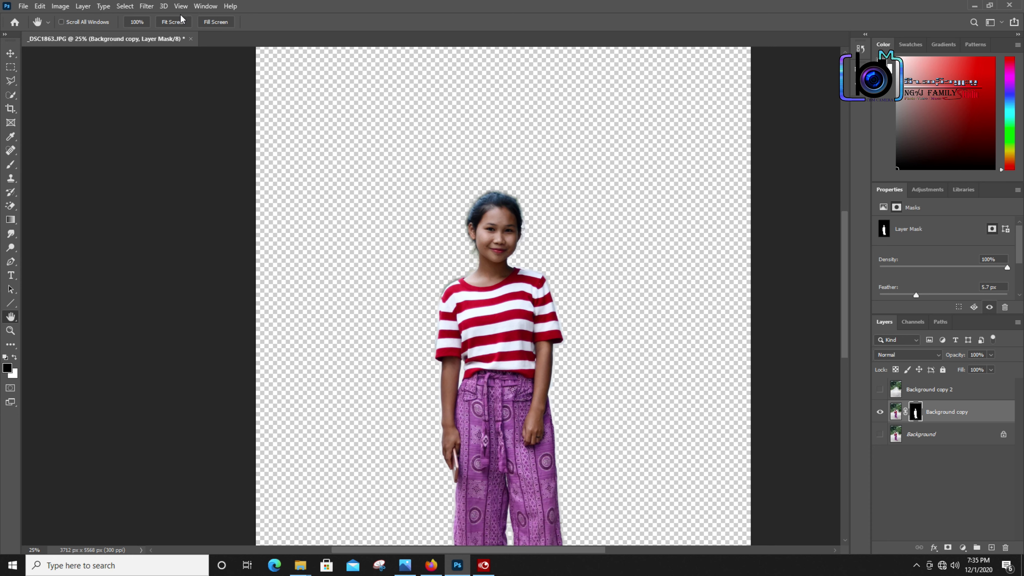
pyautogui.click(144, 9)
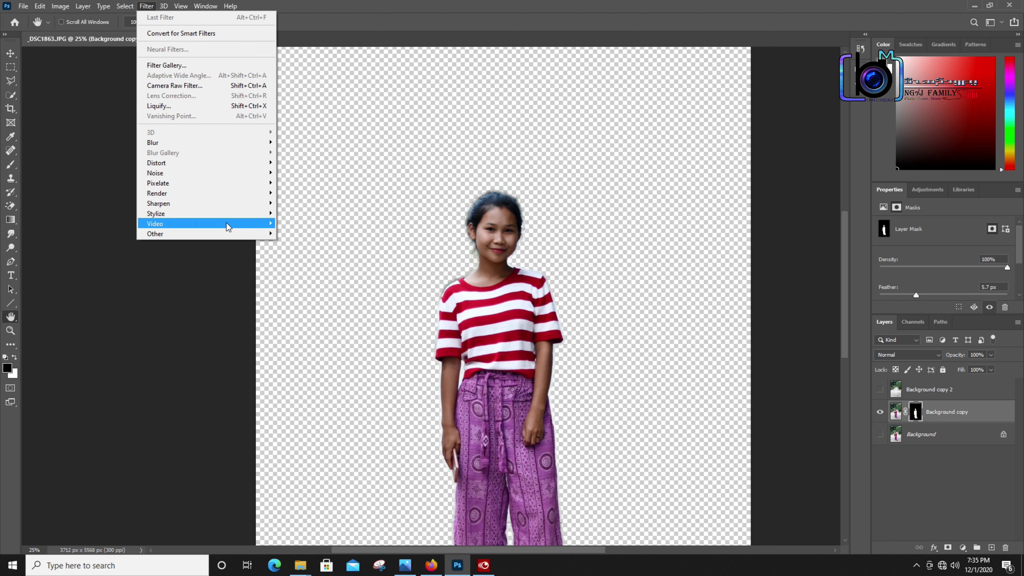
pyautogui.moveTo(232, 235)
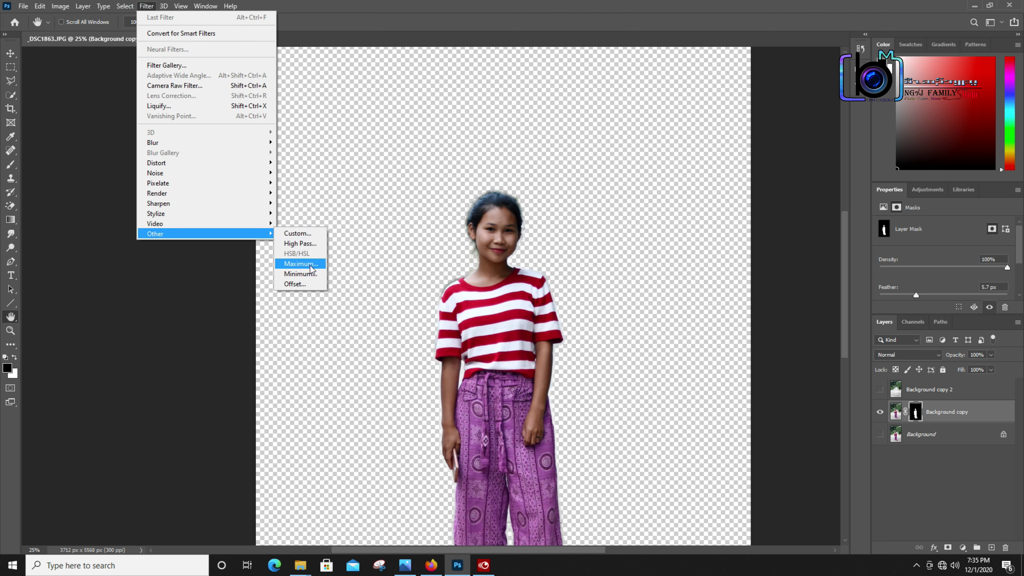
pyautogui.click(299, 274)
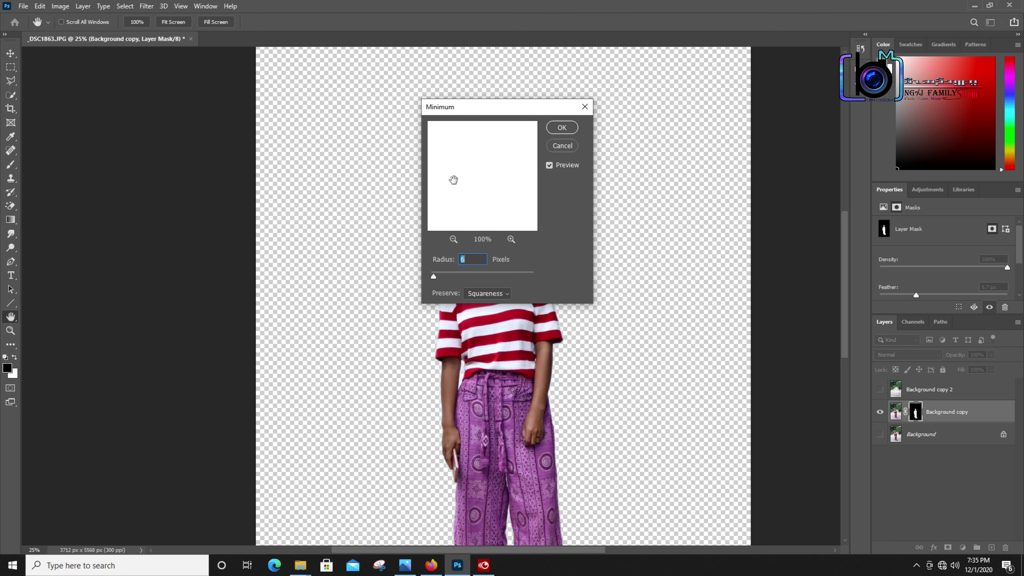
pyautogui.moveTo(502, 107); pyautogui.dragTo(908, 129)
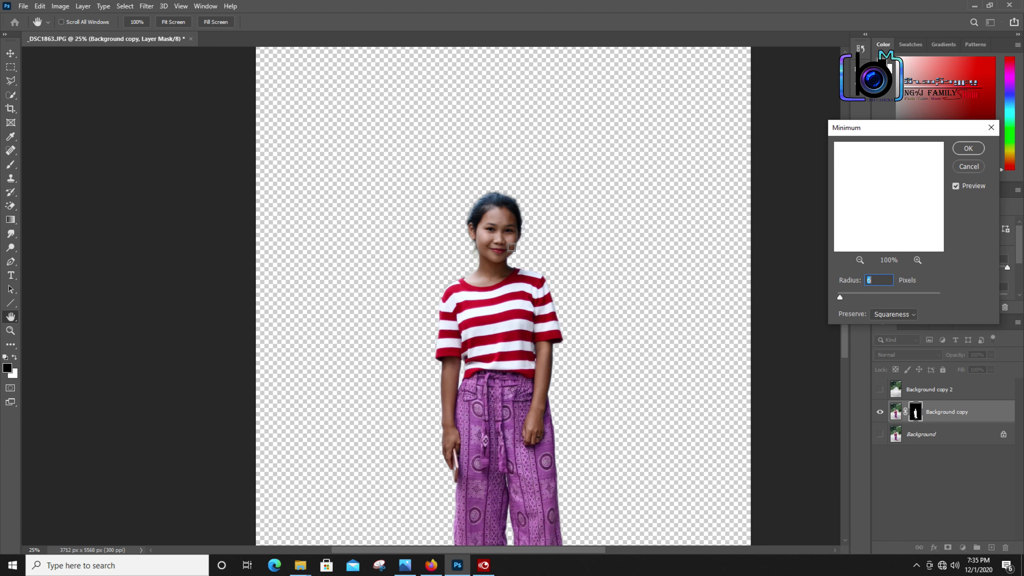
pyautogui.keyDown('ctrl'); pyautogui.click(503, 244); pyautogui.keyUp('ctrl')
pyautogui.keyDown('ctrl'); pyautogui.click(503, 244); pyautogui.keyUp('ctrl')
pyautogui.keyDown('ctrl'); pyautogui.click(500, 240); pyautogui.keyUp('ctrl')
pyautogui.keyDown('ctrl'); pyautogui.click(499, 238); pyautogui.keyUp('ctrl')
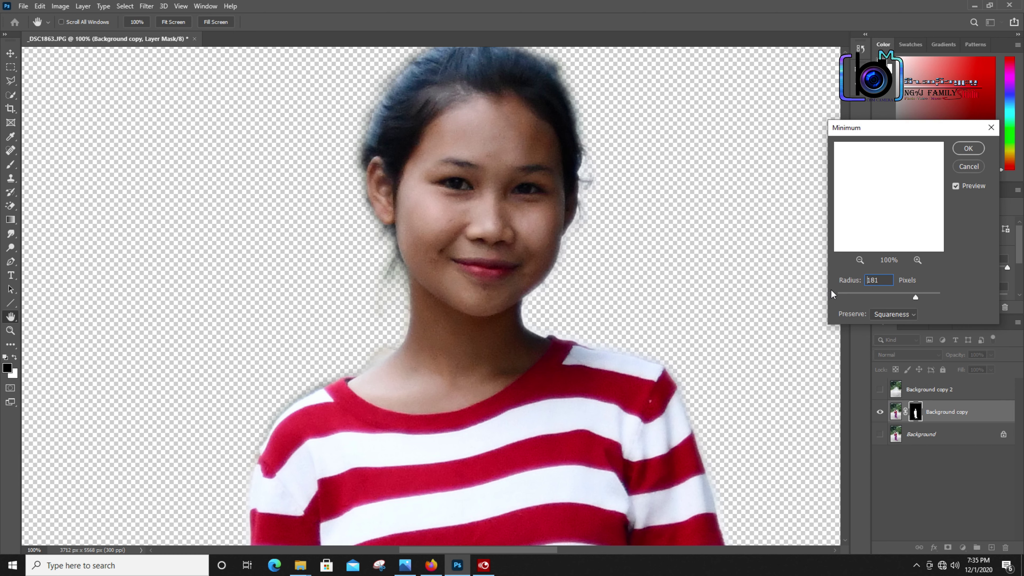
pyautogui.press('Delete')
pyautogui.press('Delete')
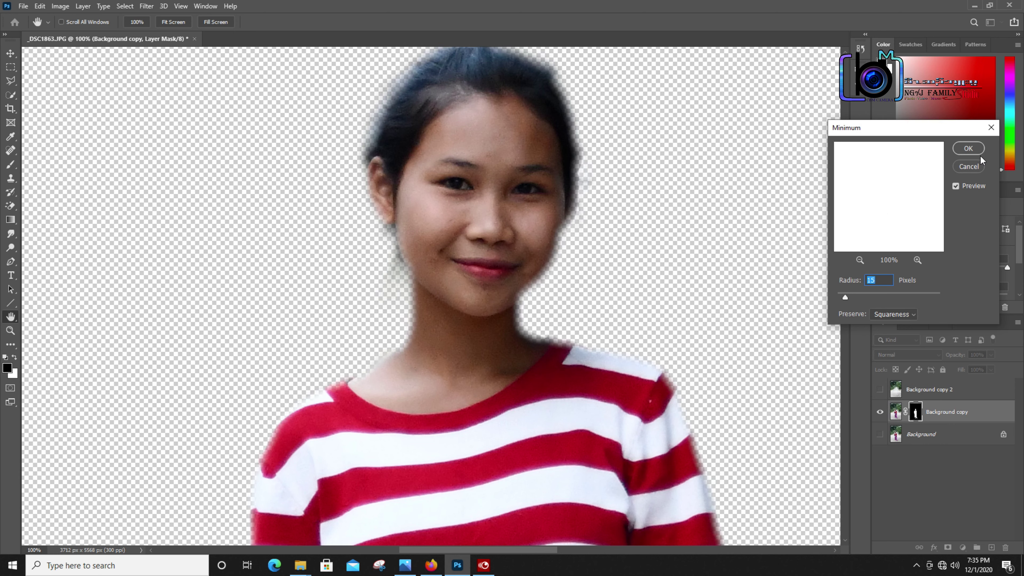
pyautogui.click(992, 128)
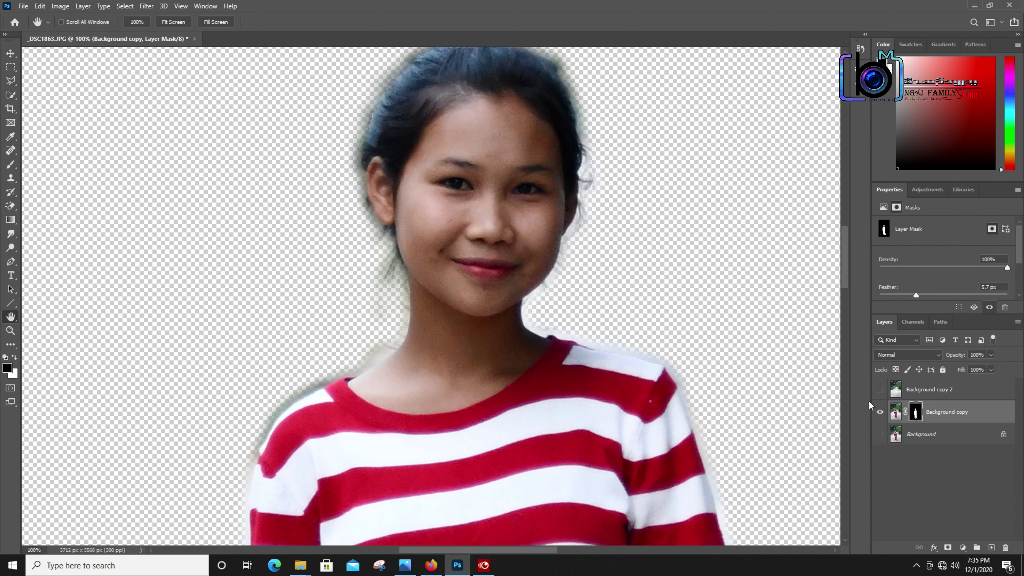
pyautogui.click(895, 411)
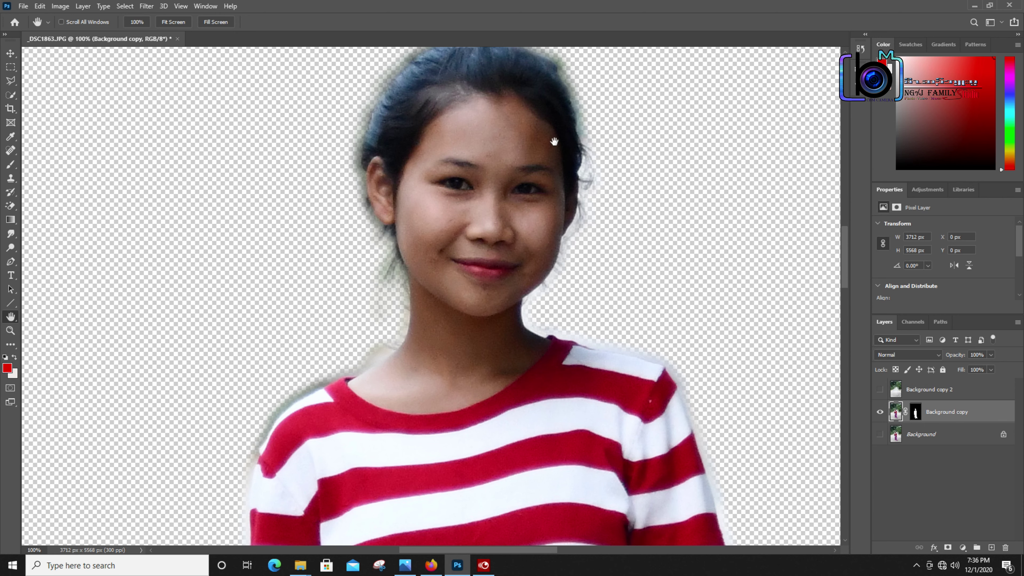
pyautogui.click(145, 7)
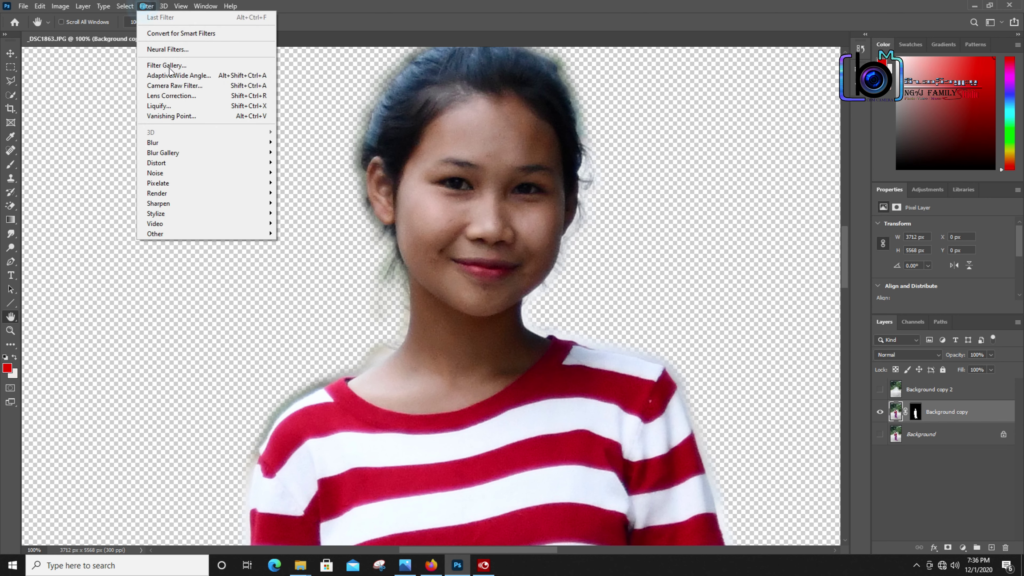
pyautogui.moveTo(210, 234)
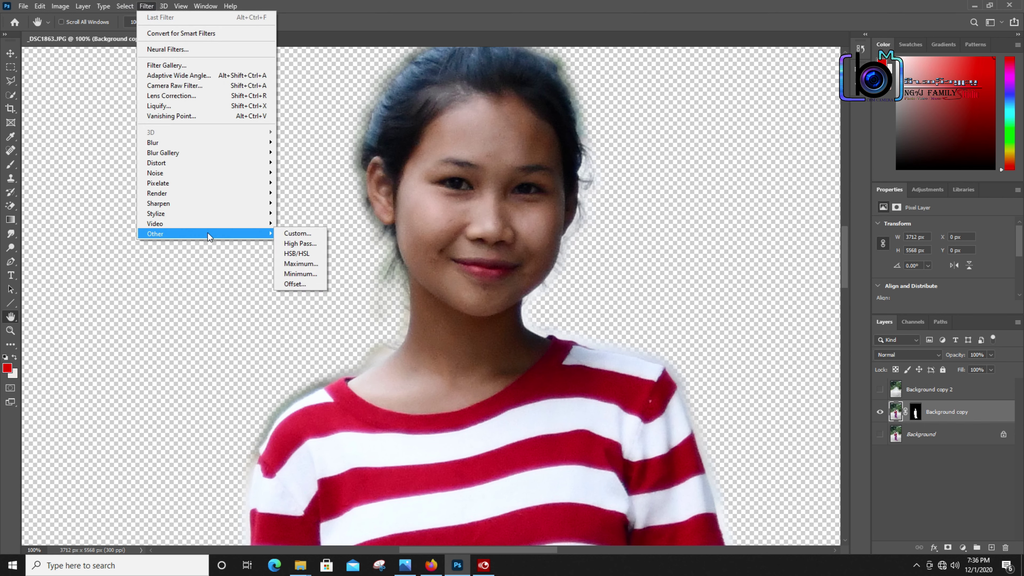
pyautogui.click(300, 274)
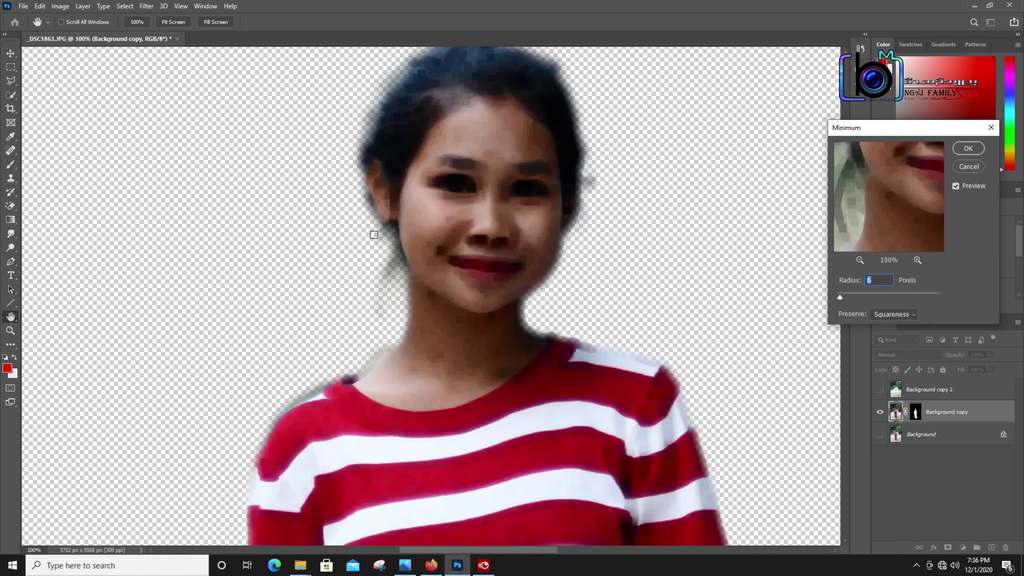
pyautogui.click(991, 127)
# Step: Set the Background copy mask's feather to 0 px and shrink the mask with the Minimum filter at a 9-pixel radius
pyautogui.click(916, 412)
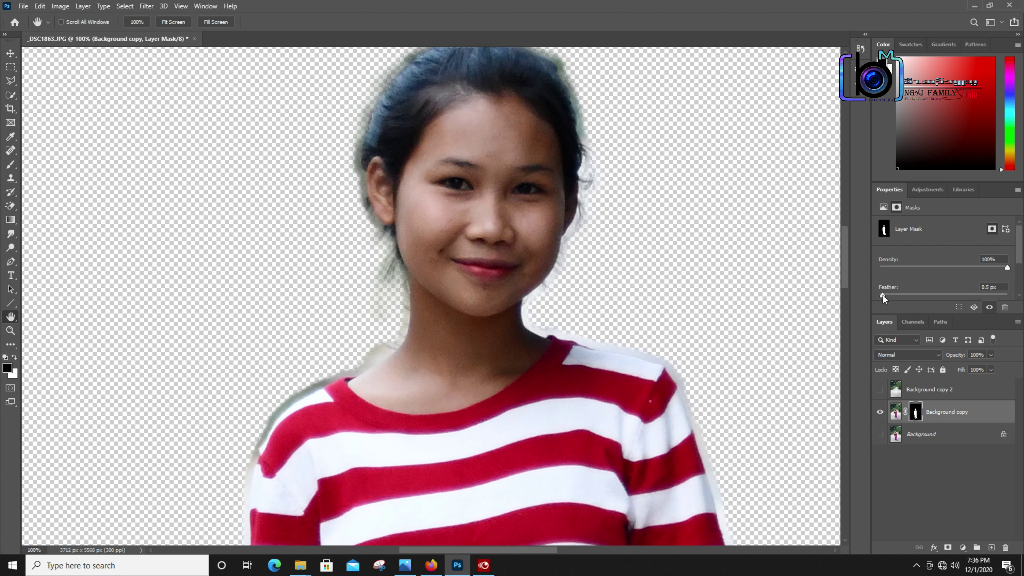
pyautogui.moveTo(882, 295); pyautogui.dragTo(925, 295)
pyautogui.click(149, 6)
pyautogui.moveTo(205, 238)
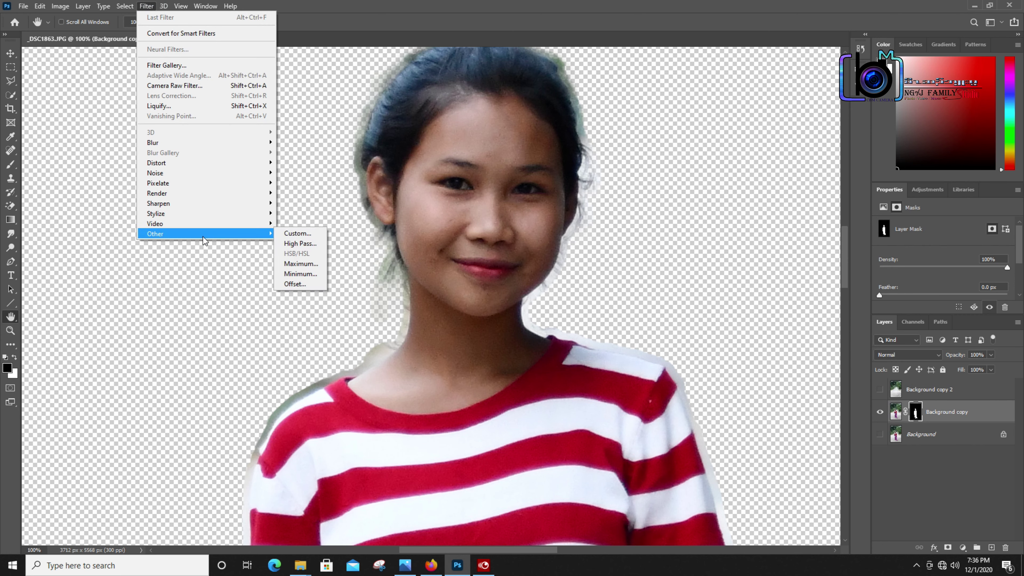
pyautogui.click(300, 276)
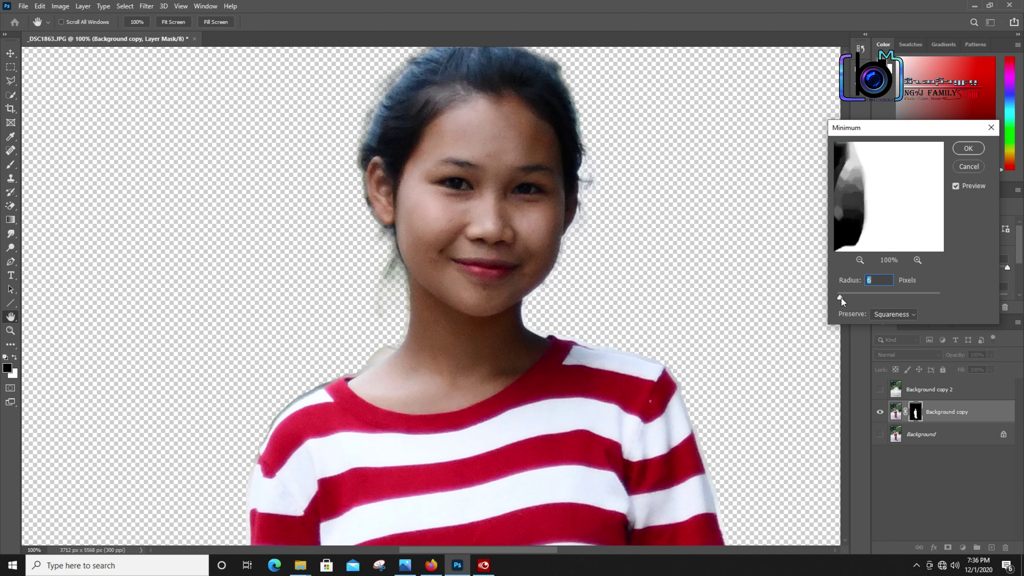
pyautogui.moveTo(840, 296); pyautogui.dragTo(839, 297)
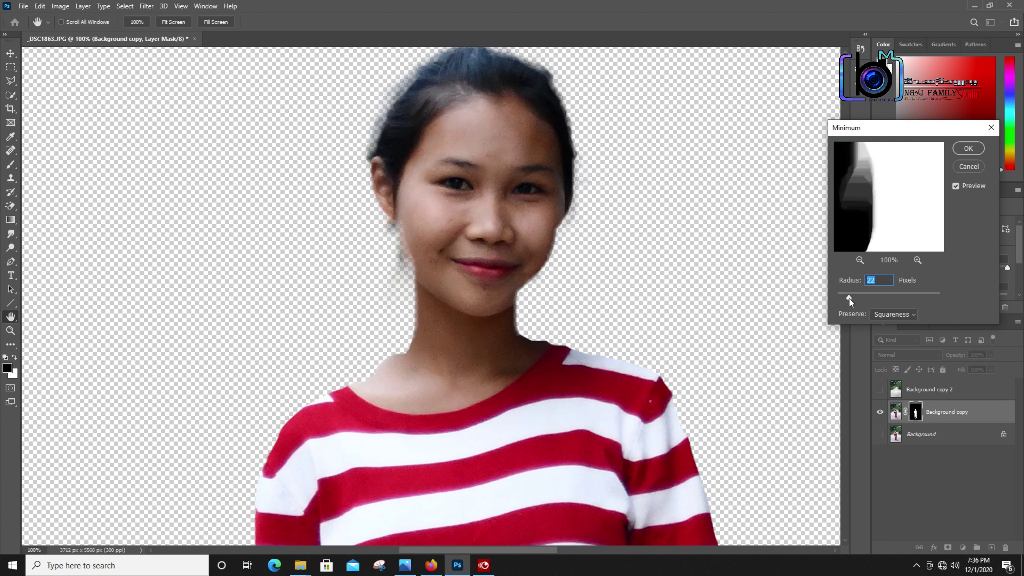
pyautogui.moveTo(847, 297); pyautogui.dragTo(846, 297)
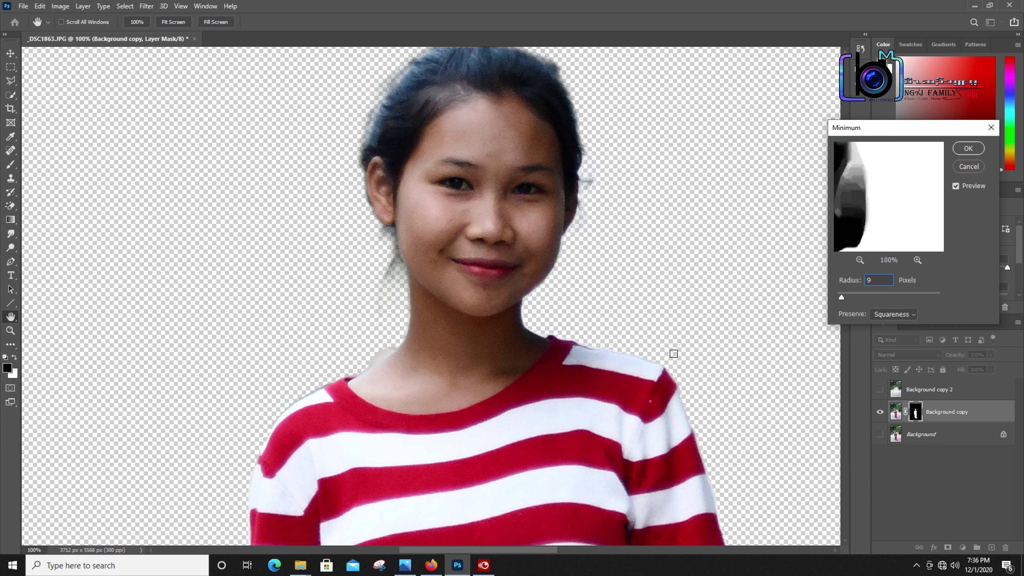
pyautogui.click(968, 148)
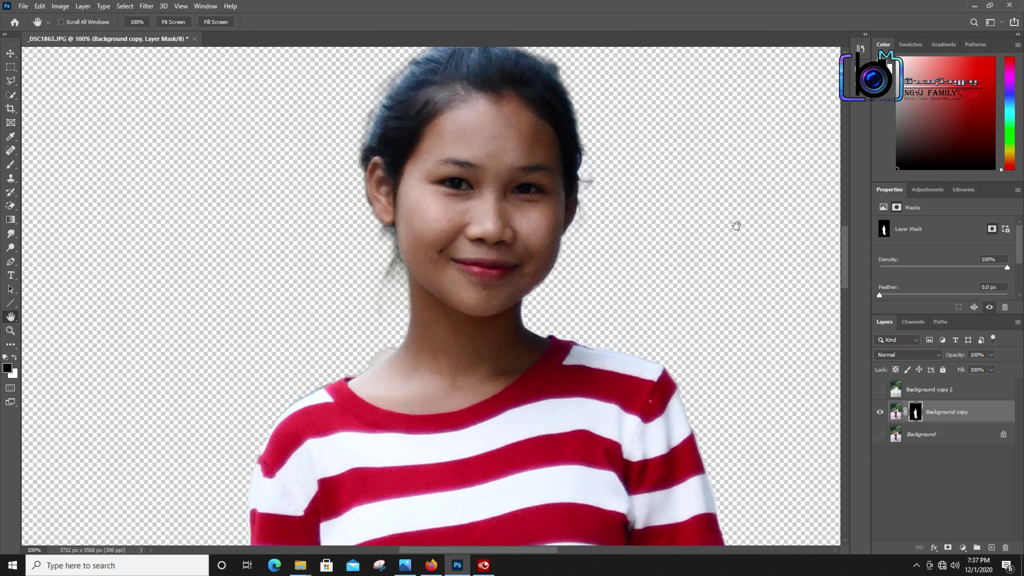
# Step: Examine the cutout edges along the shirt, arms, trousers and feet, finishing with the whole figure in view
pyautogui.keyDown('alt'); pyautogui.click(574, 333); pyautogui.keyUp('alt')
pyautogui.keyDown('alt'); pyautogui.click(550, 355); pyautogui.keyUp('alt')
pyautogui.moveTo(595, 459); pyautogui.dragTo(524, 161)
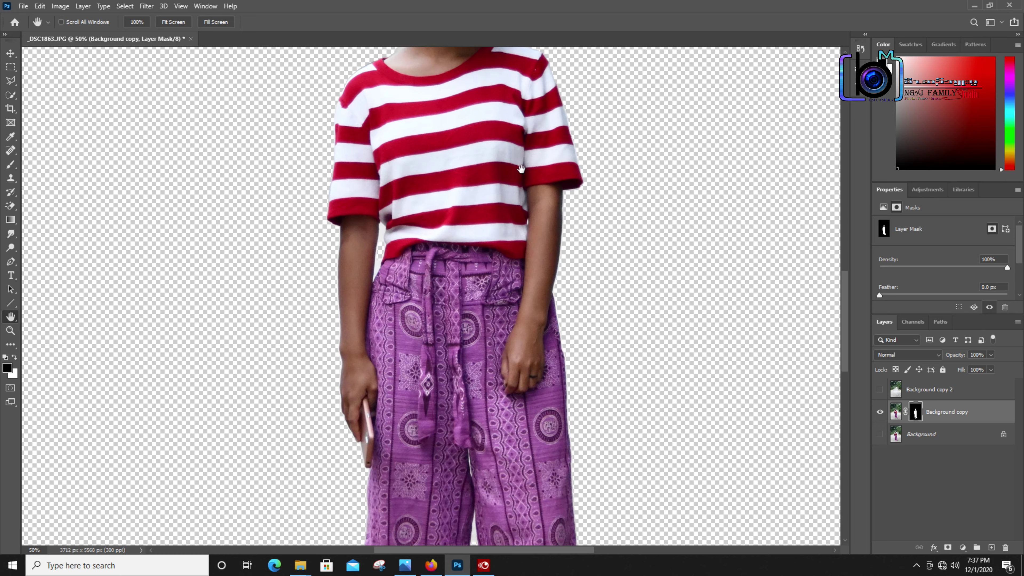
pyautogui.moveTo(489, 415); pyautogui.dragTo(494, 236)
pyautogui.moveTo(520, 409); pyautogui.dragTo(523, 299)
pyautogui.moveTo(520, 363); pyautogui.dragTo(515, 285)
pyautogui.keyDown('alt'); pyautogui.click(514, 272); pyautogui.keyUp('alt')
pyautogui.moveTo(512, 174); pyautogui.dragTo(502, 290)
pyautogui.keyDown('alt'); pyautogui.click(499, 292); pyautogui.keyUp('alt')
pyautogui.keyDown('alt'); pyautogui.click(498, 292); pyautogui.keyUp('alt')
pyautogui.keyDown('alt'); pyautogui.click(497, 290); pyautogui.keyUp('alt')
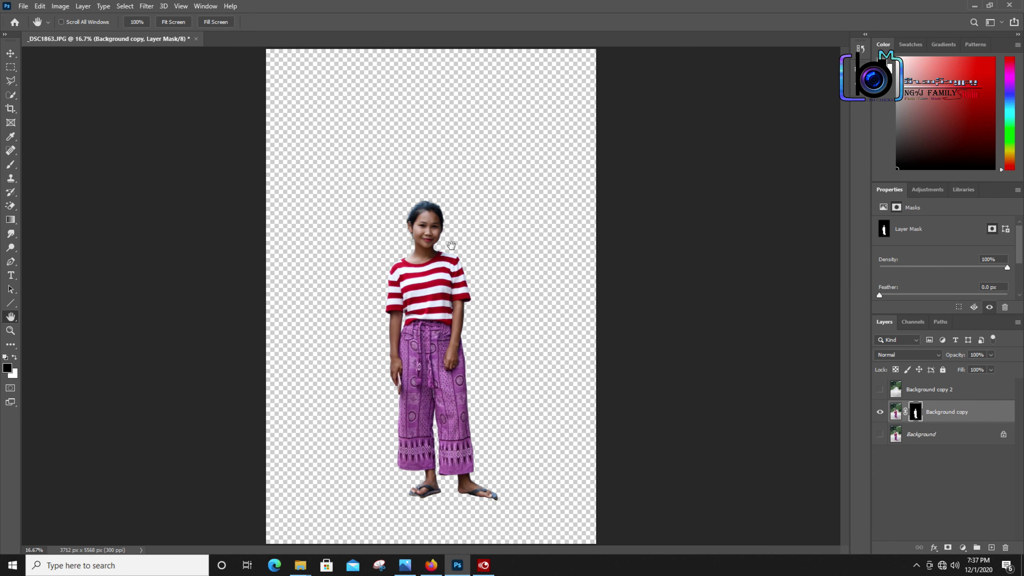
# Step: Show the Background copy 2 layer, move it below the masked Background copy, and check the background with the person hidden and shown
pyautogui.click(880, 391)
pyautogui.click(879, 391)
pyautogui.click(880, 390)
pyautogui.moveTo(916, 393); pyautogui.dragTo(923, 421)
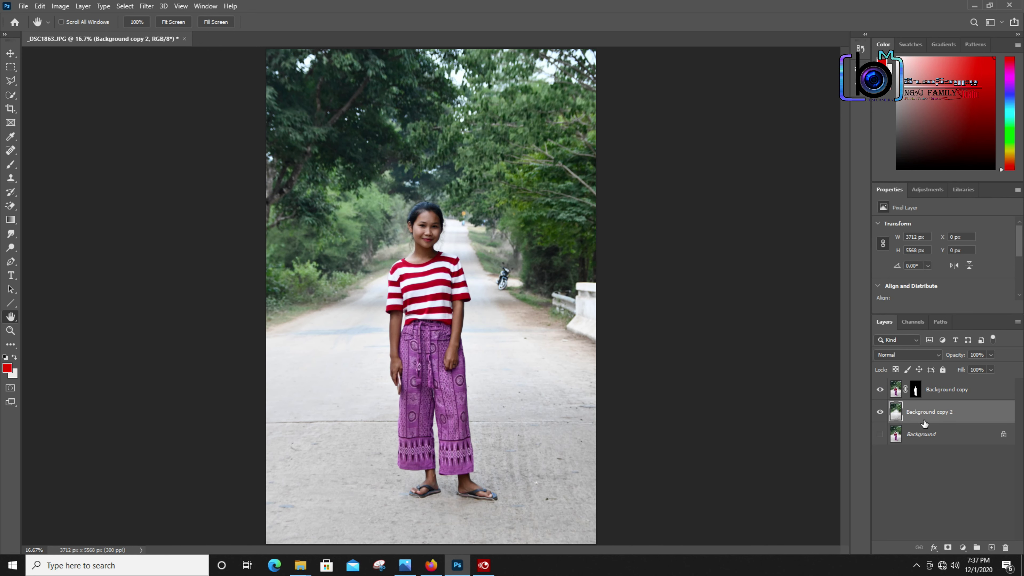
pyautogui.click(880, 391)
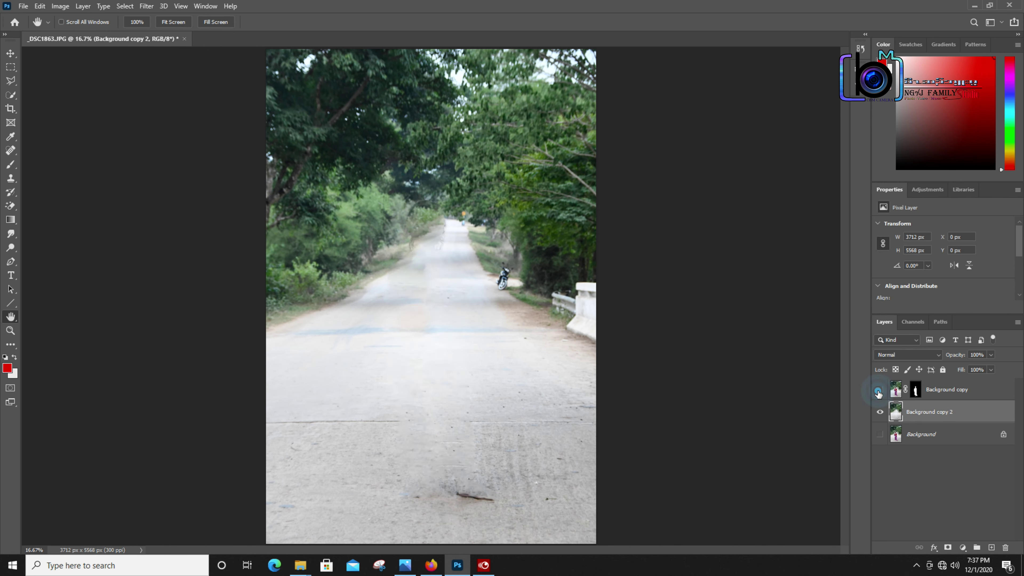
pyautogui.click(879, 391)
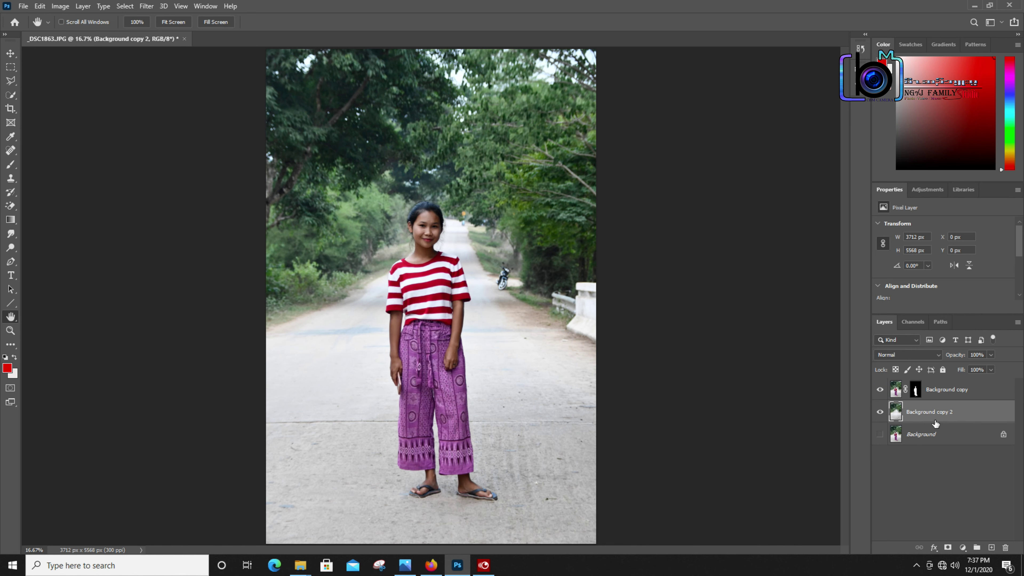
# Step: Start a Tilt-Shift blur on the Background copy 2 layer with the blur amount set to 74 px
pyautogui.click(147, 6)
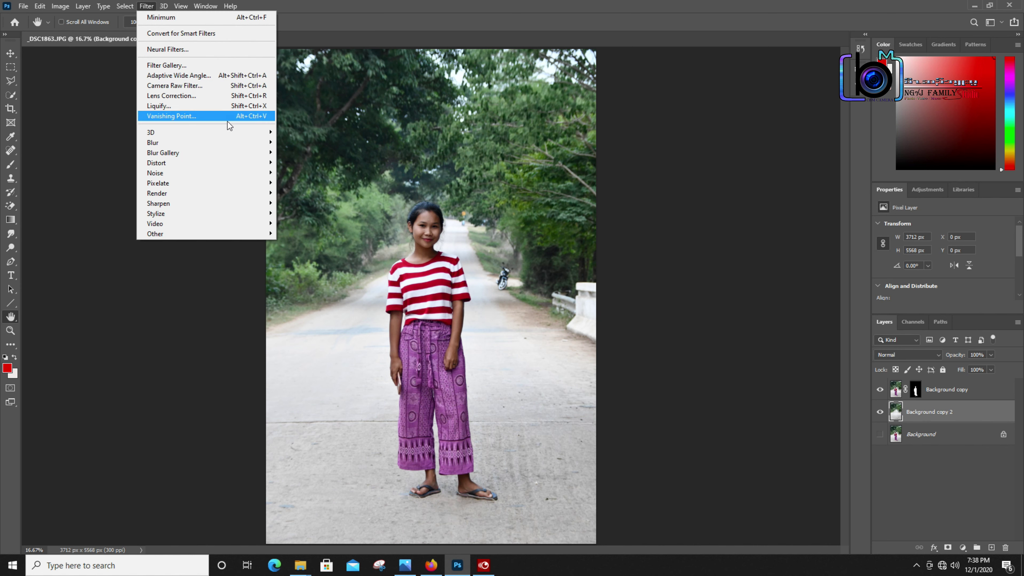
pyautogui.moveTo(229, 154)
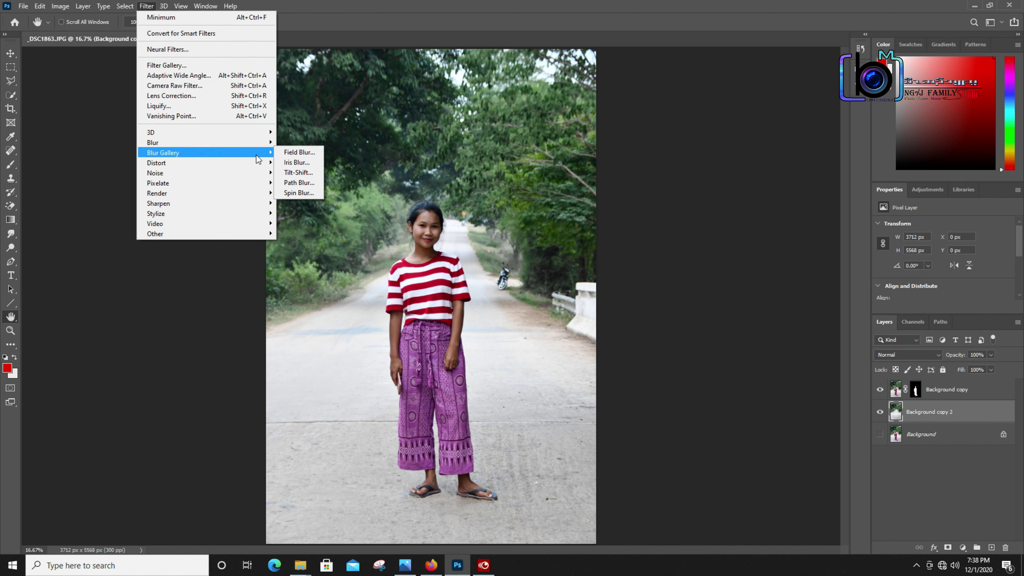
pyautogui.click(308, 175)
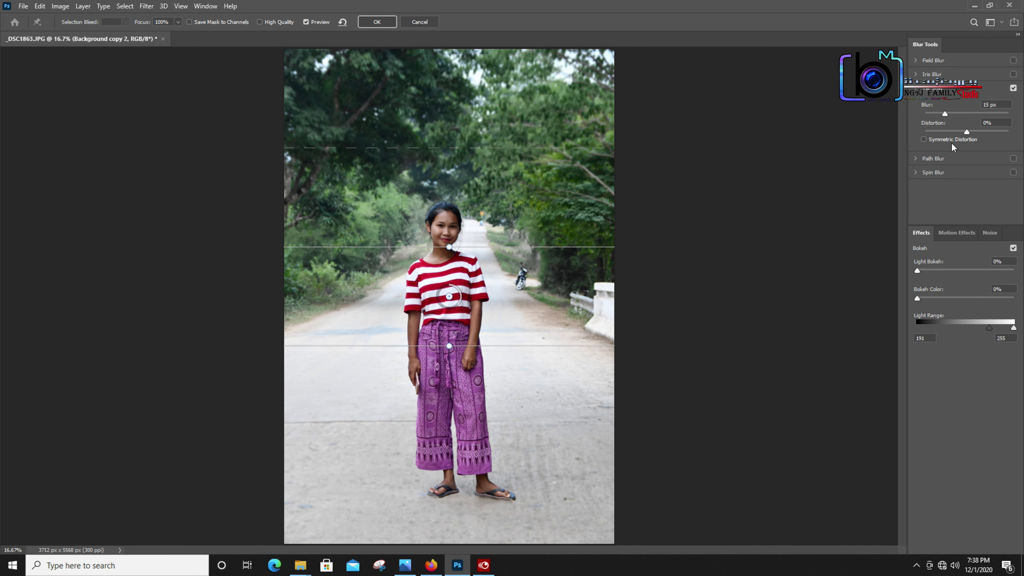
pyautogui.moveTo(947, 115)
pyautogui.mouseDown()
pyautogui.moveTo(932, 116)
pyautogui.moveTo(965, 113)
pyautogui.mouseUp()
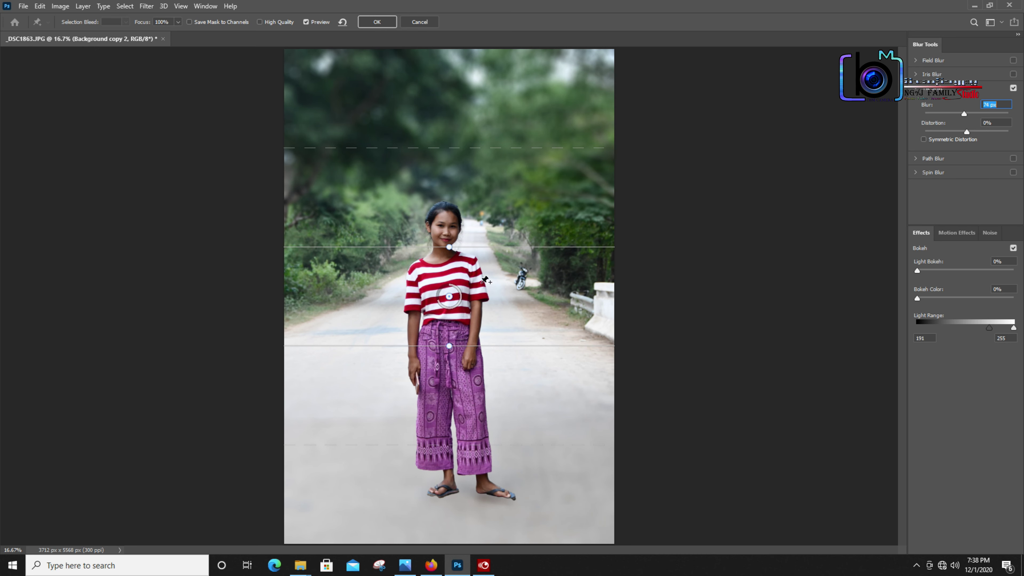
# Step: Position the Tilt-Shift focus band over the feet, bring its upper limits down to the lower trousers, and set the blur to 151 px
pyautogui.moveTo(480, 294); pyautogui.dragTo(486, 325)
pyautogui.moveTo(512, 222); pyautogui.dragTo(538, 175)
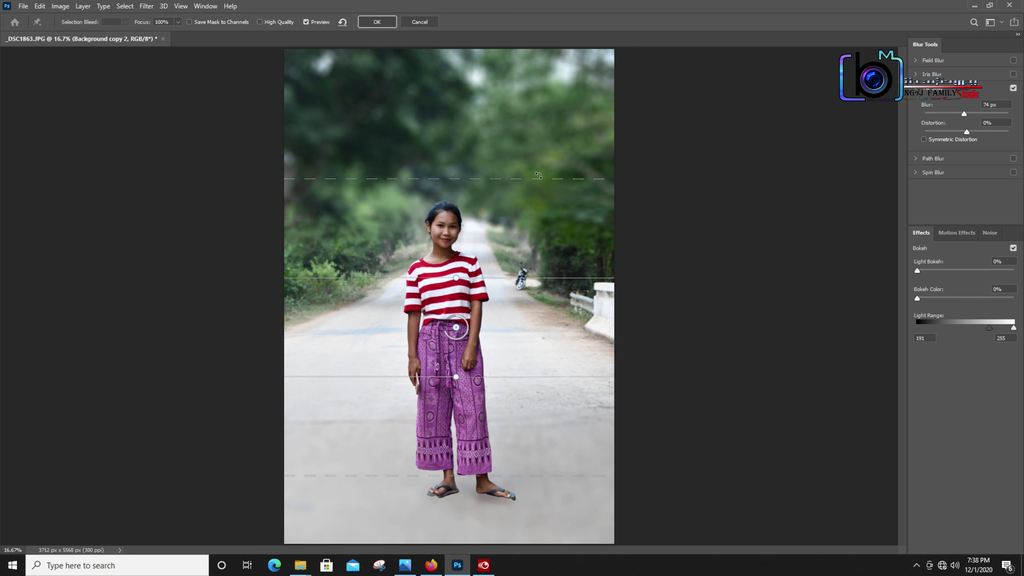
pyautogui.moveTo(512, 321); pyautogui.dragTo(514, 448)
pyautogui.moveTo(492, 300); pyautogui.dragTo(513, 345)
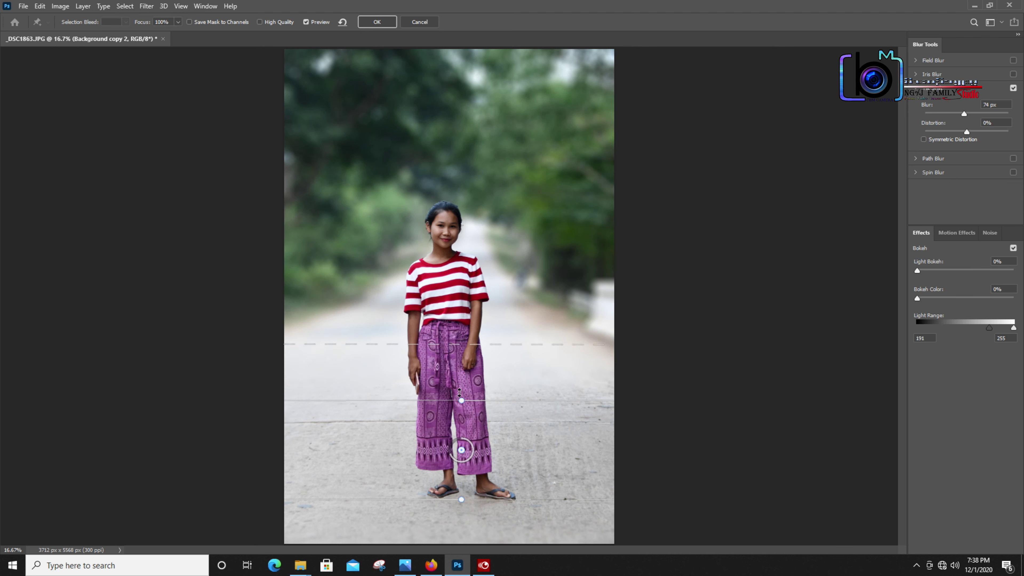
pyautogui.moveTo(477, 401); pyautogui.dragTo(477, 433)
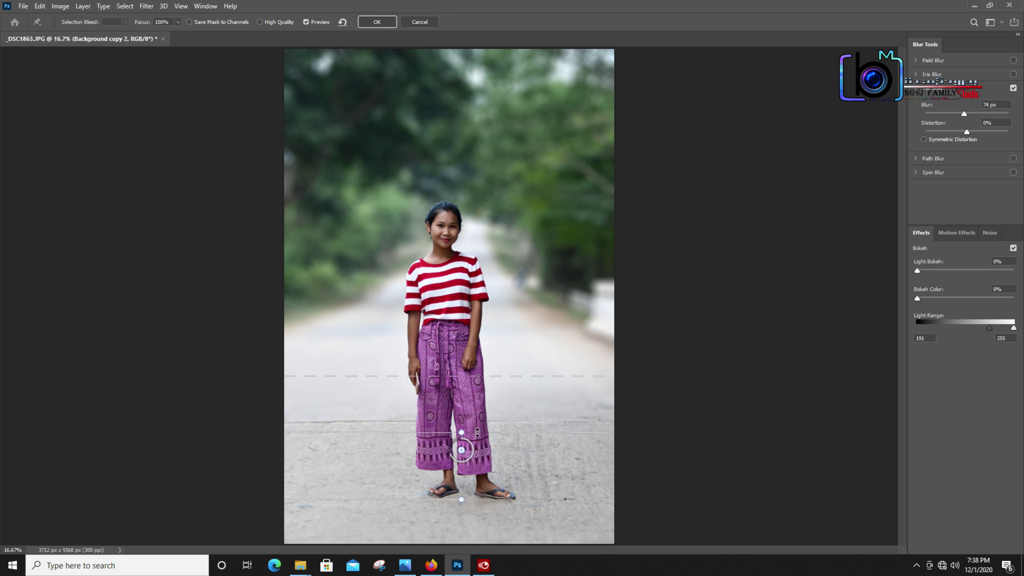
pyautogui.moveTo(964, 116)
pyautogui.mouseDown()
pyautogui.moveTo(987, 114)
pyautogui.moveTo(976, 126)
pyautogui.mouseUp()
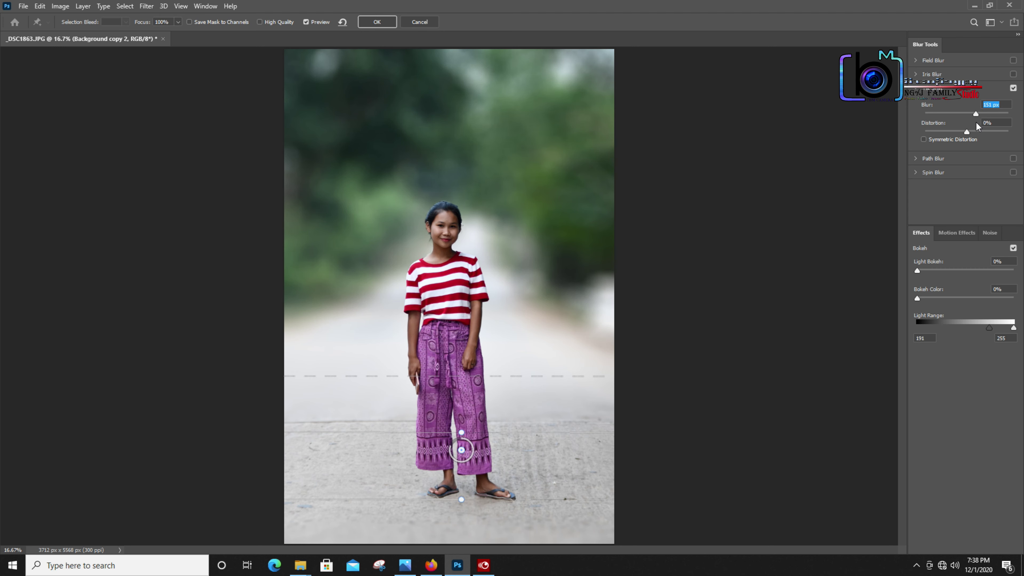
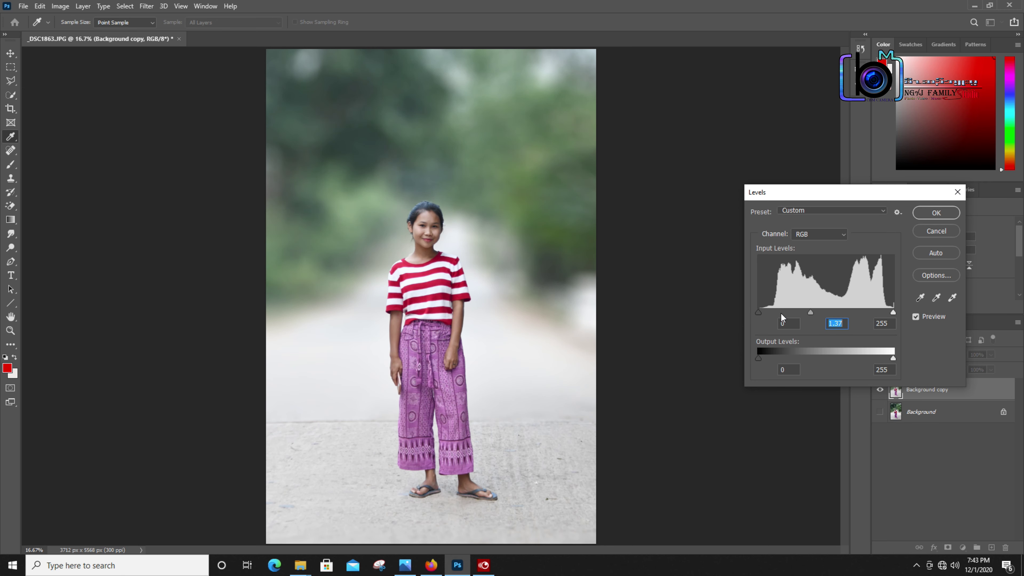
# Step: Raise the Levels black input to 18 on the Background copy layer and apply the adjustment
pyautogui.click(769, 312)
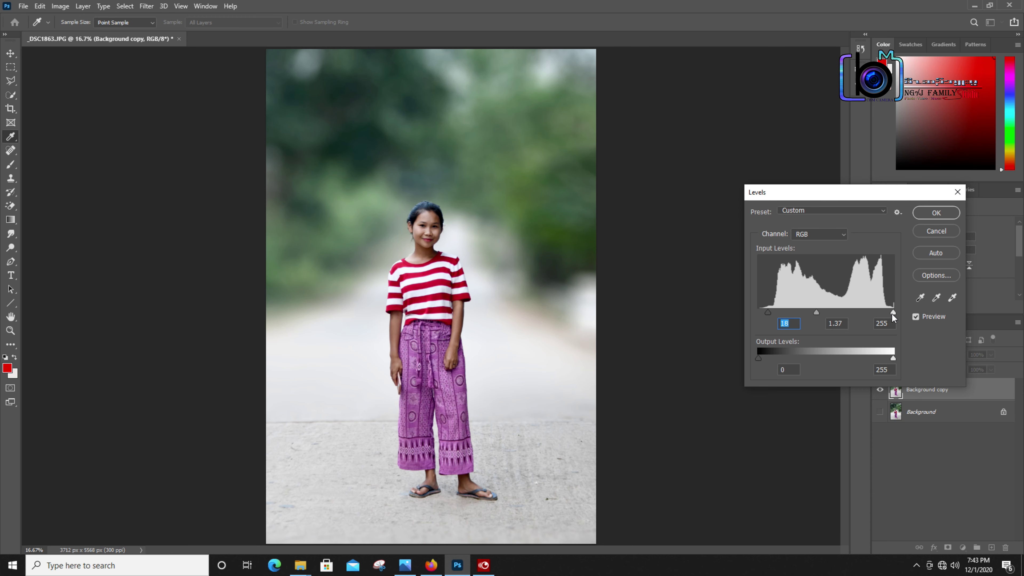
pyautogui.click(936, 212)
pyautogui.press('v')
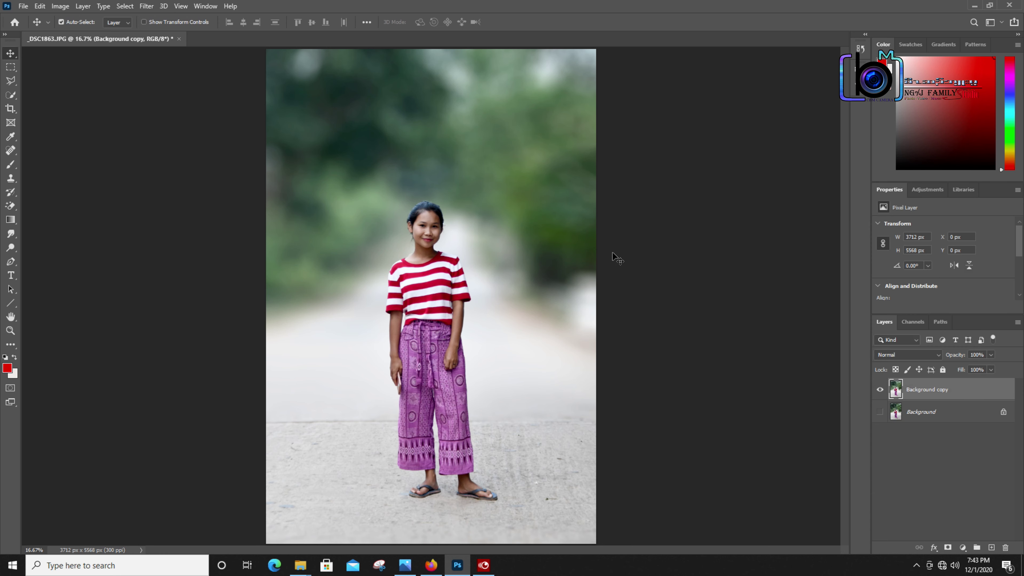
# Step: Start the Camera Raw Filter on Background copy with Dehaze +20, Vibrance +21, Saturation +13 and Temperature -2
pyautogui.hotkey('ctrl', '-')
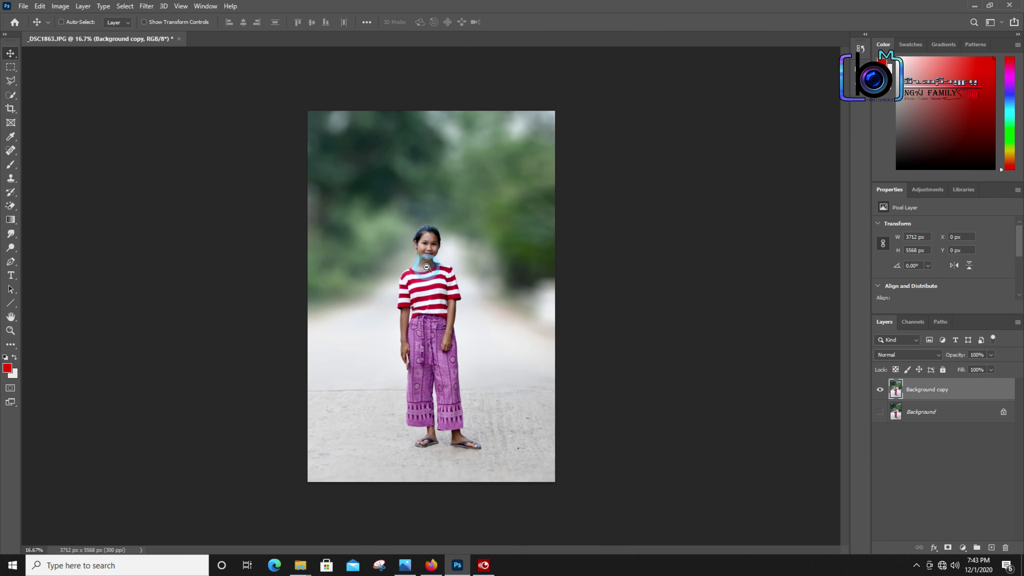
pyautogui.click(146, 6)
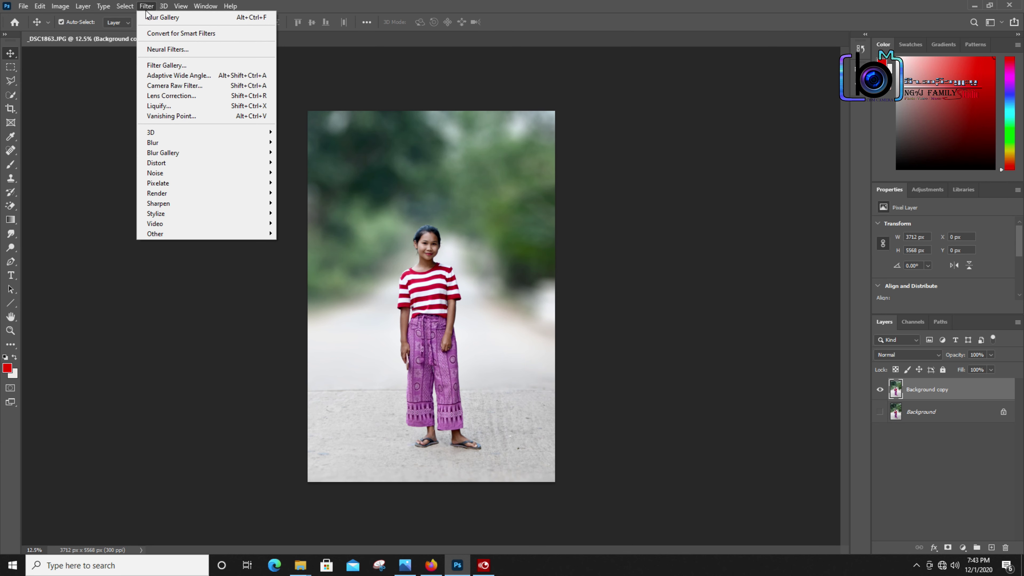
pyautogui.click(212, 89)
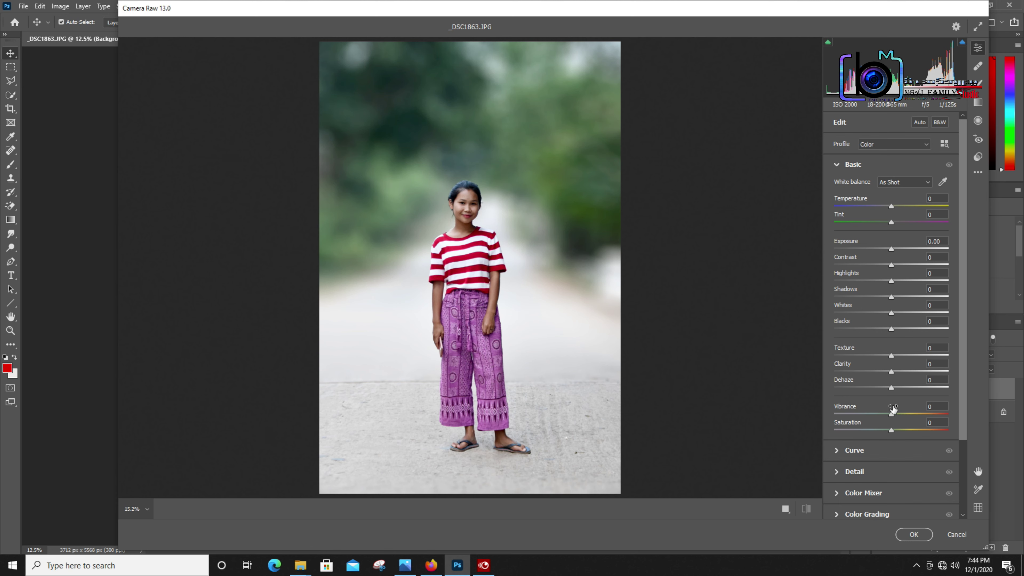
pyautogui.moveTo(893, 414); pyautogui.dragTo(903, 387)
pyautogui.moveTo(892, 429)
pyautogui.mouseDown()
pyautogui.moveTo(902, 431)
pyautogui.moveTo(880, 429)
pyautogui.moveTo(900, 429)
pyautogui.mouseUp()
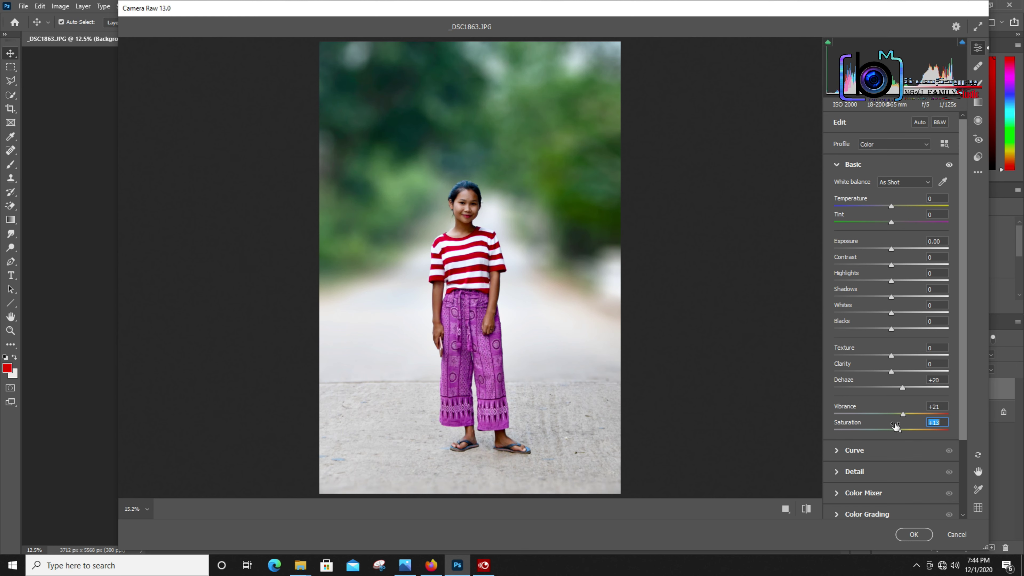
pyautogui.moveTo(891, 207); pyautogui.dragTo(891, 206)
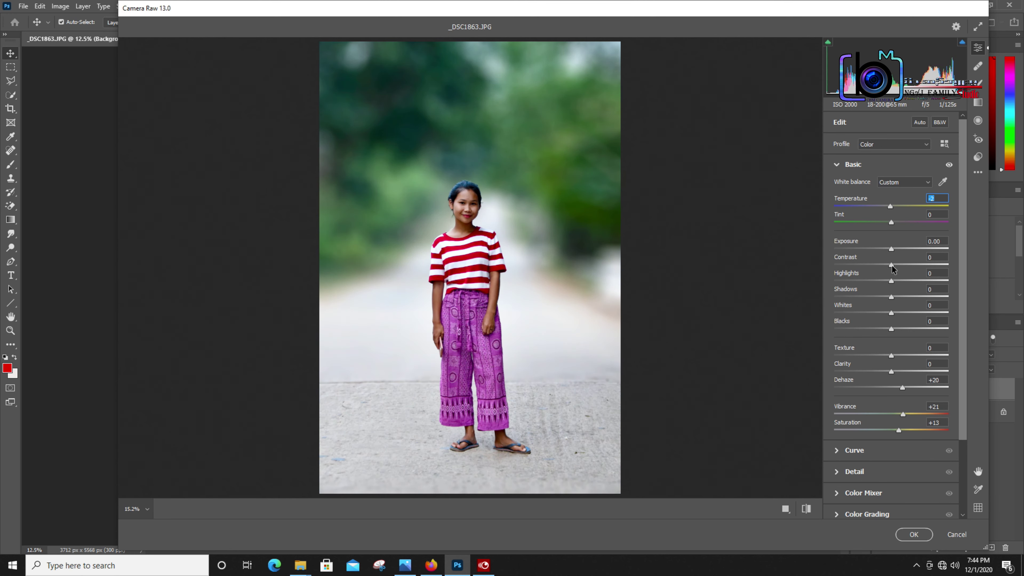
# Step: Set the Camera Raw Blacks to -36, Highlights to -21 and Contrast to +30
pyautogui.moveTo(891, 329); pyautogui.dragTo(871, 327)
pyautogui.click(891, 281)
pyautogui.moveTo(892, 281)
pyautogui.mouseDown()
pyautogui.moveTo(876, 280)
pyautogui.moveTo(929, 286)
pyautogui.moveTo(877, 287)
pyautogui.mouseUp()
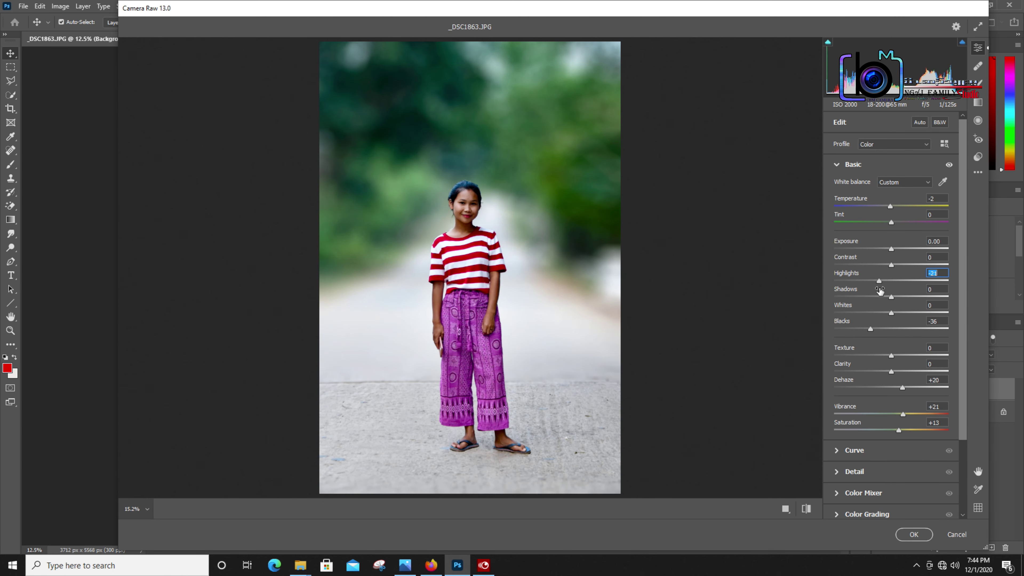
pyautogui.moveTo(891, 264); pyautogui.dragTo(908, 265)
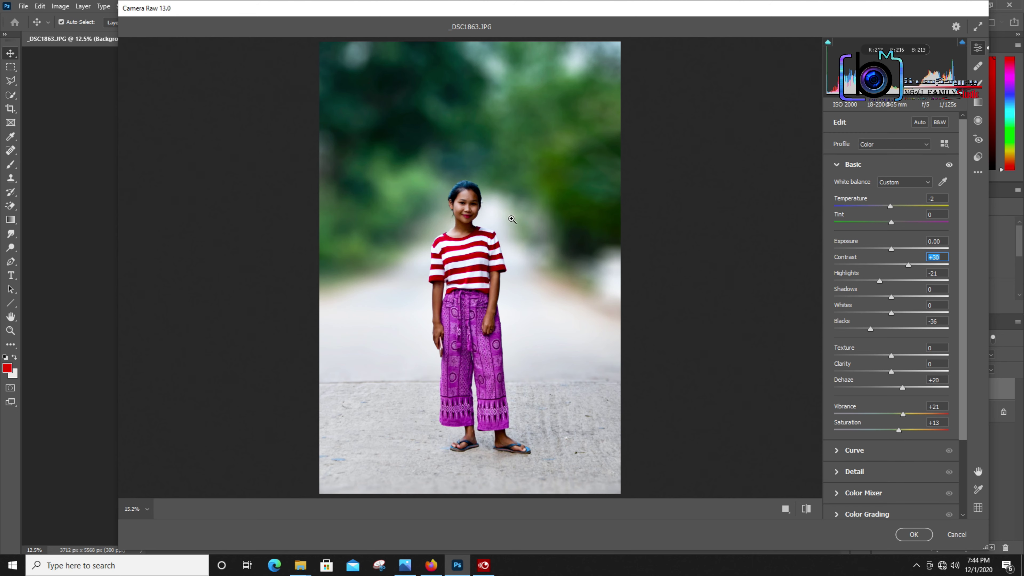
# Step: Smooth the face detail with Noise Reduction 49 and Color Noise Reduction 14, leaving Sharpening at 0
pyautogui.click(478, 212)
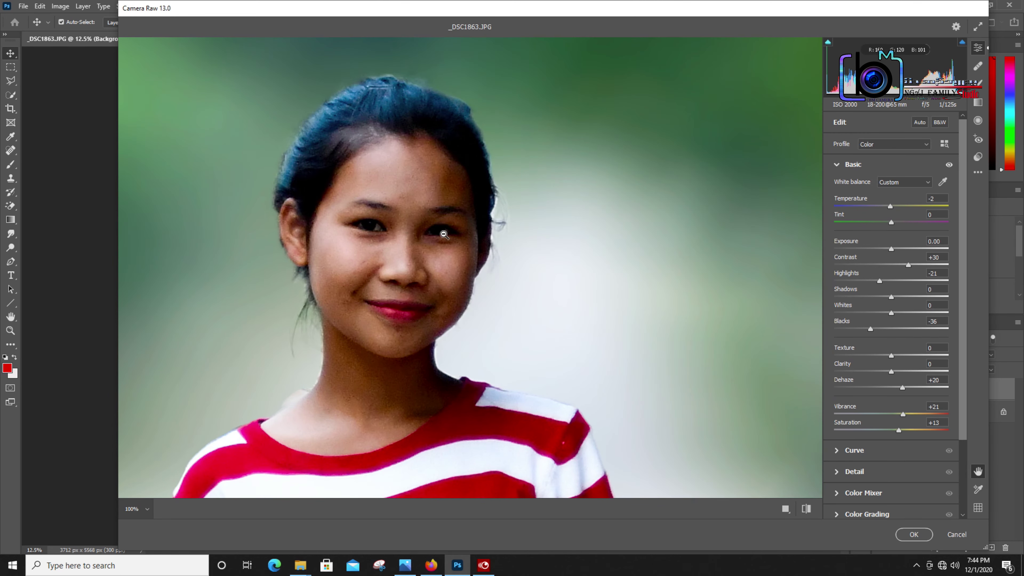
pyautogui.click(397, 243)
pyautogui.click(487, 232)
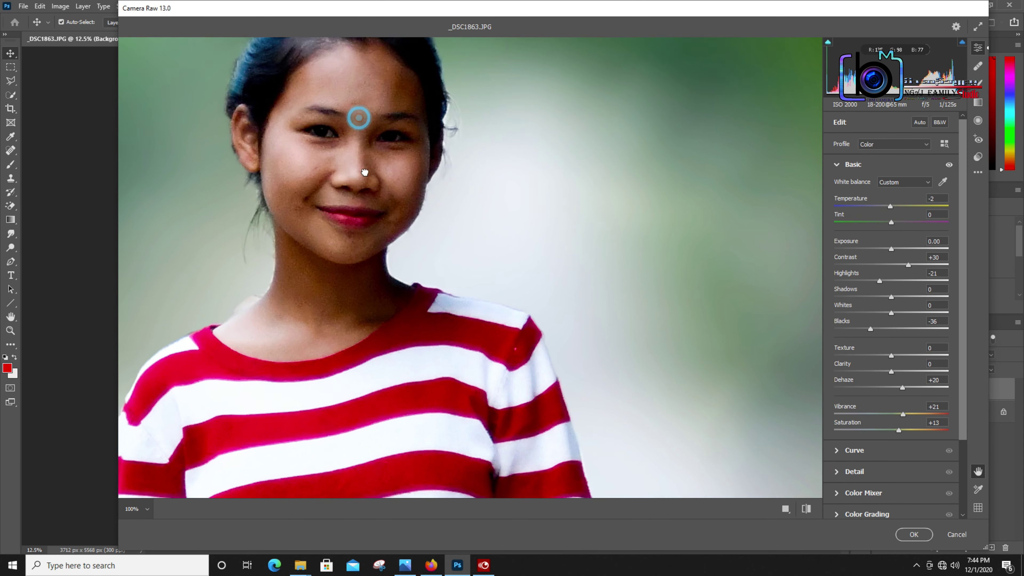
pyautogui.moveTo(358, 114); pyautogui.dragTo(378, 256)
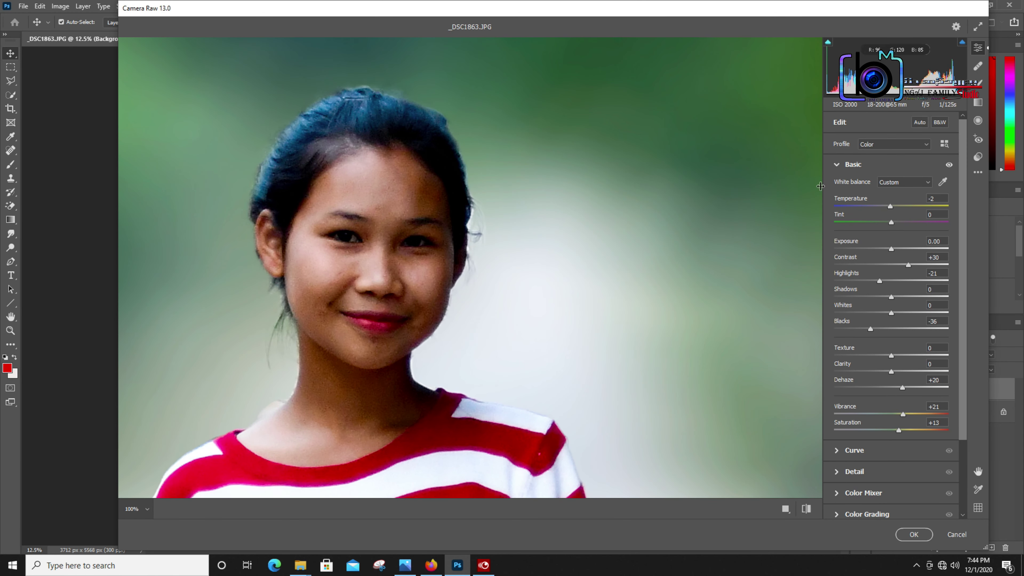
pyautogui.click(836, 165)
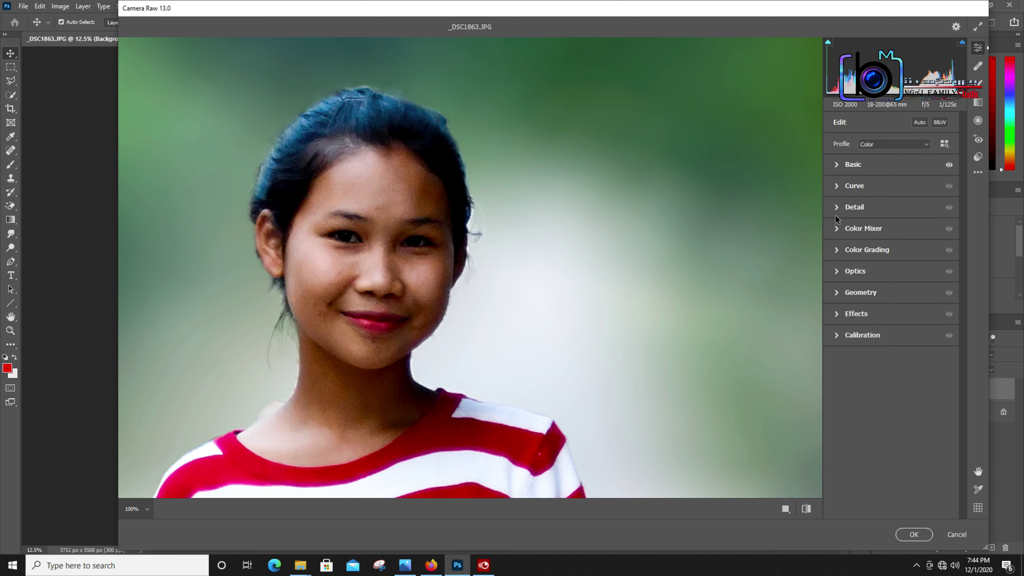
pyautogui.click(836, 207)
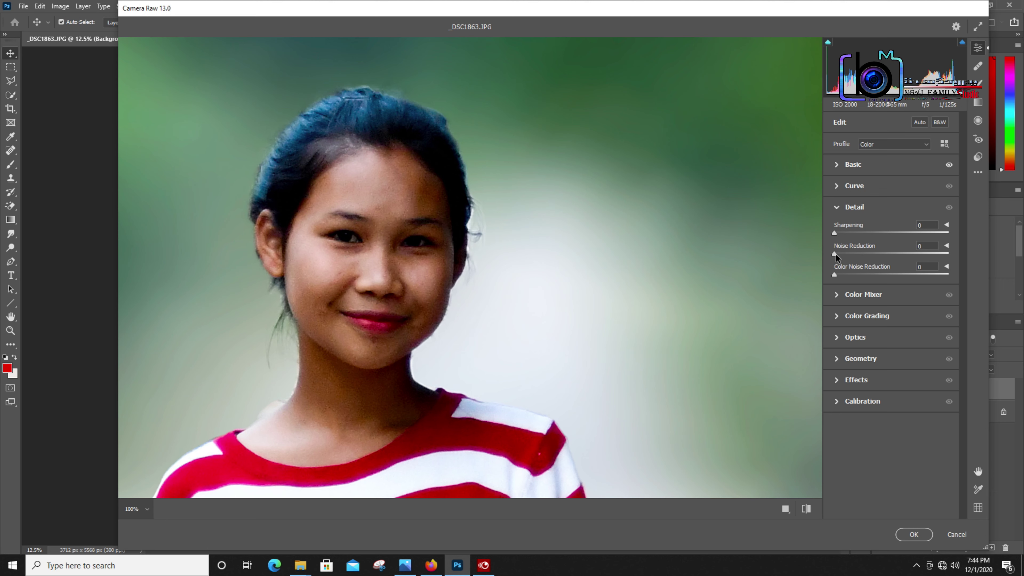
pyautogui.moveTo(834, 253); pyautogui.dragTo(885, 258)
pyautogui.moveTo(834, 233); pyautogui.dragTo(868, 232)
pyautogui.doubleClick(905, 233)
pyautogui.moveTo(906, 256); pyautogui.dragTo(891, 258)
pyautogui.moveTo(834, 275); pyautogui.dragTo(910, 274)
pyautogui.press('h')
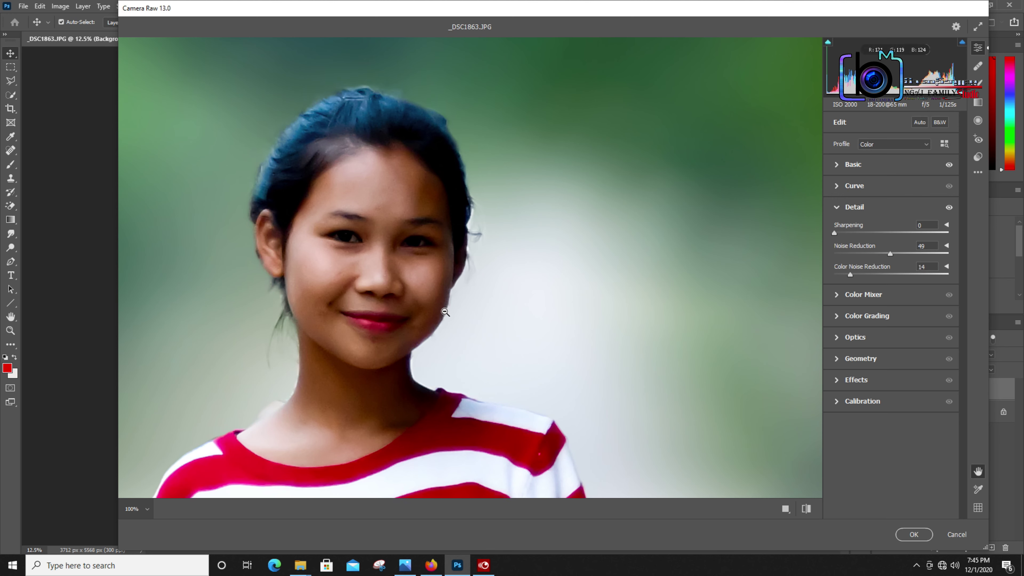
# Step: Compare the whole photo before and after the Camera Raw adjustments
pyautogui.click(419, 302)
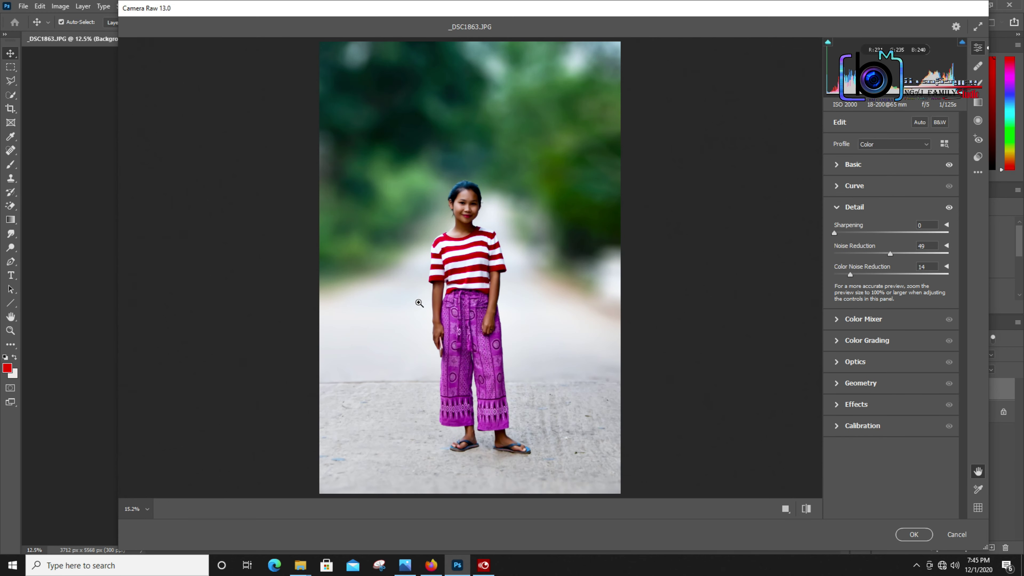
pyautogui.press('z')
pyautogui.click(806, 510)
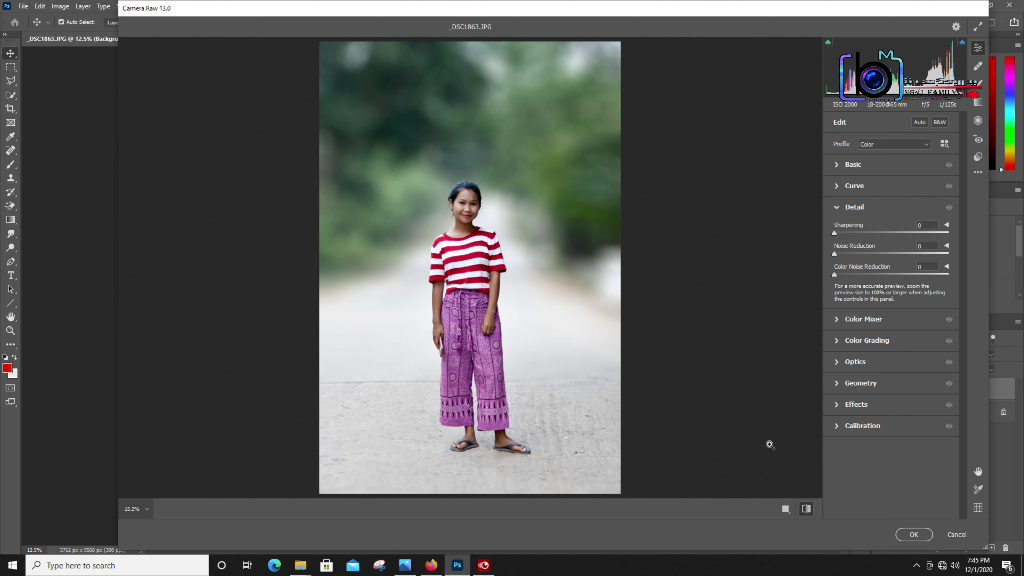
pyautogui.click(807, 510)
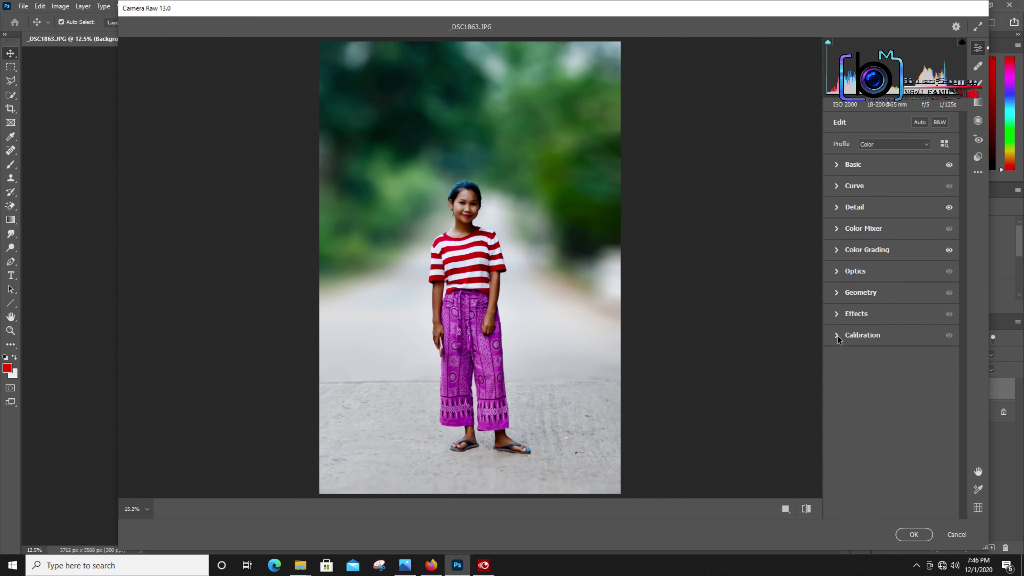
# Step: Darken the photo's edges with a vignette of about -48 and apply the Camera Raw adjustments
pyautogui.click(837, 315)
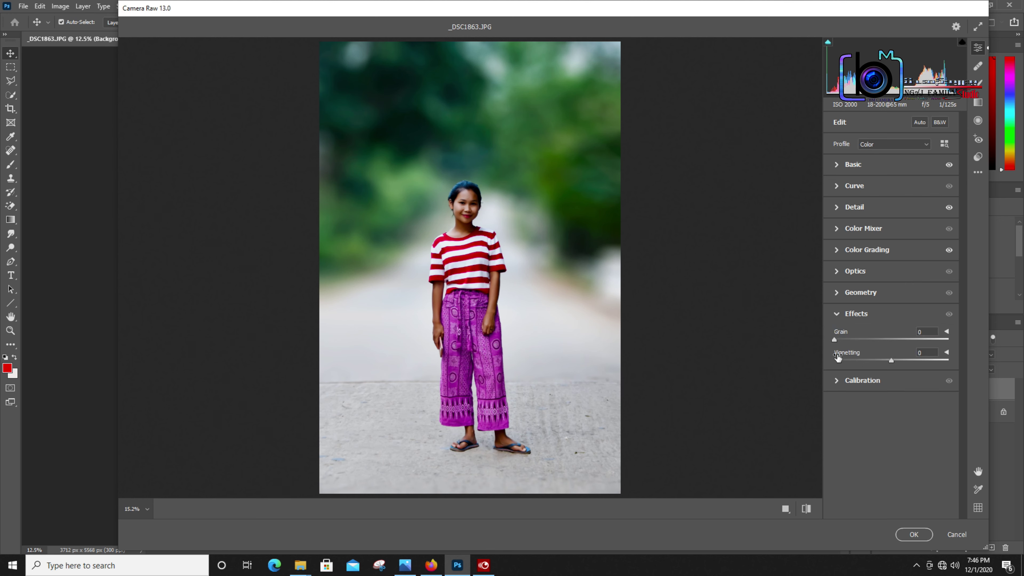
pyautogui.moveTo(891, 361); pyautogui.dragTo(845, 360)
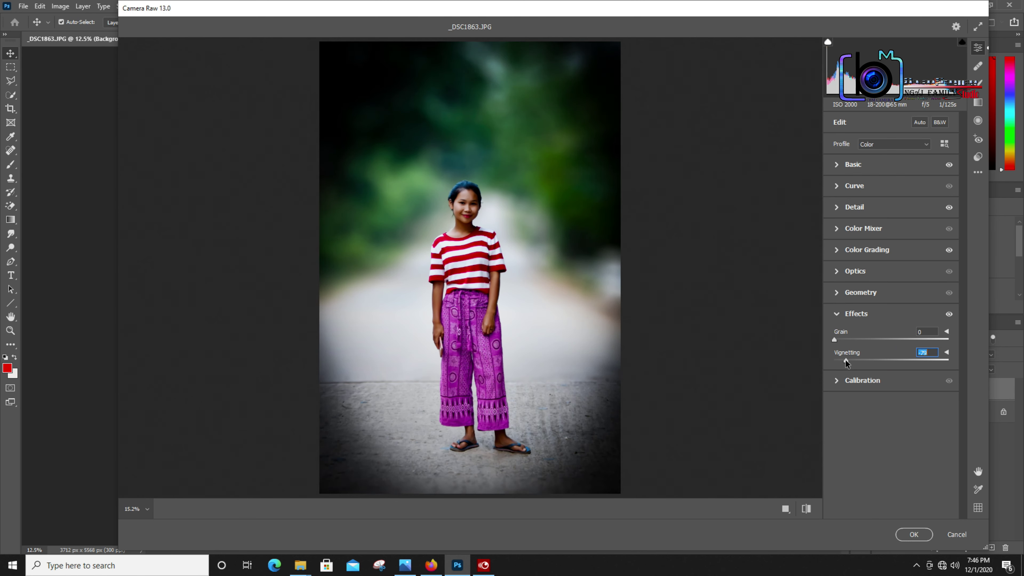
pyautogui.moveTo(834, 340)
pyautogui.mouseDown()
pyautogui.moveTo(864, 340)
pyautogui.moveTo(834, 339)
pyautogui.mouseUp()
pyautogui.moveTo(846, 360); pyautogui.dragTo(865, 359)
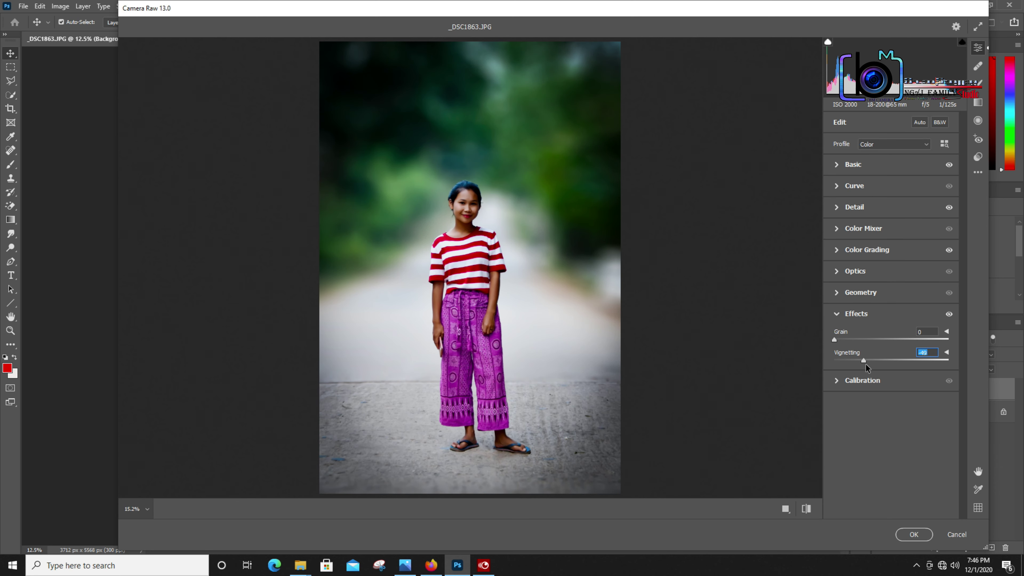
pyautogui.click(914, 534)
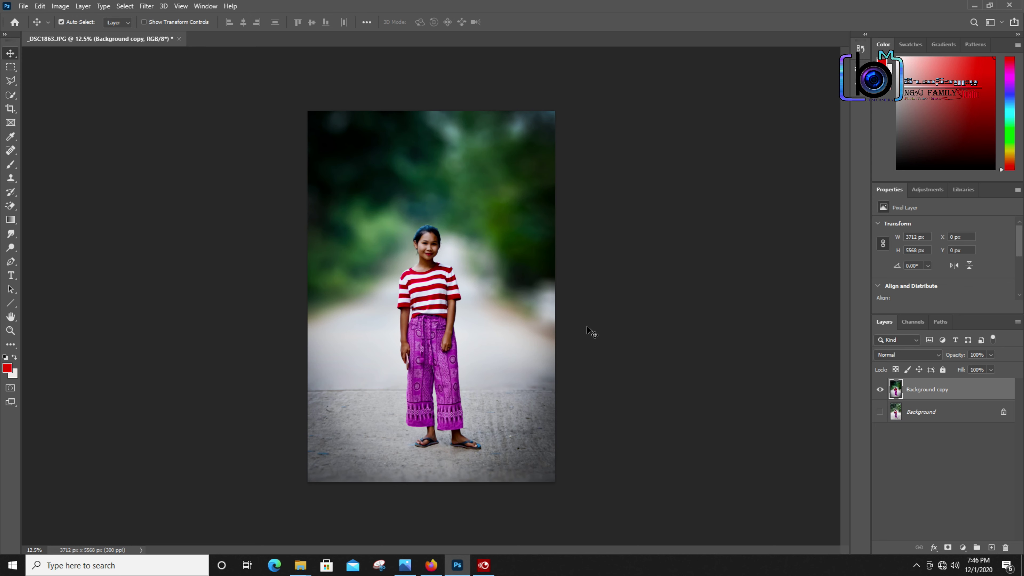
# Step: Brighten the Background copy layer by setting the Levels midtone input to 1.23
pyautogui.hotkey('ctrl', 'l')
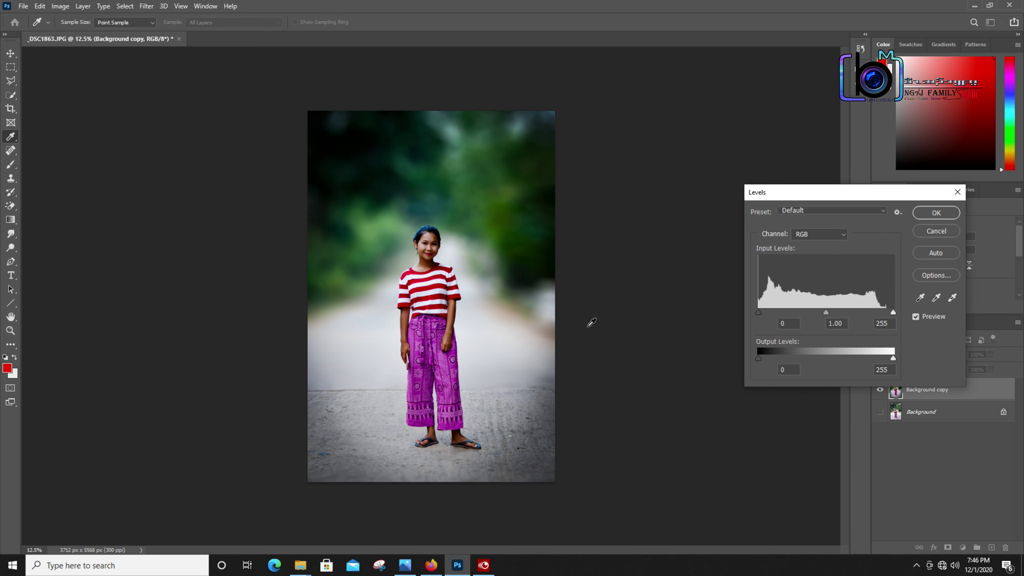
pyautogui.moveTo(825, 312); pyautogui.dragTo(813, 313)
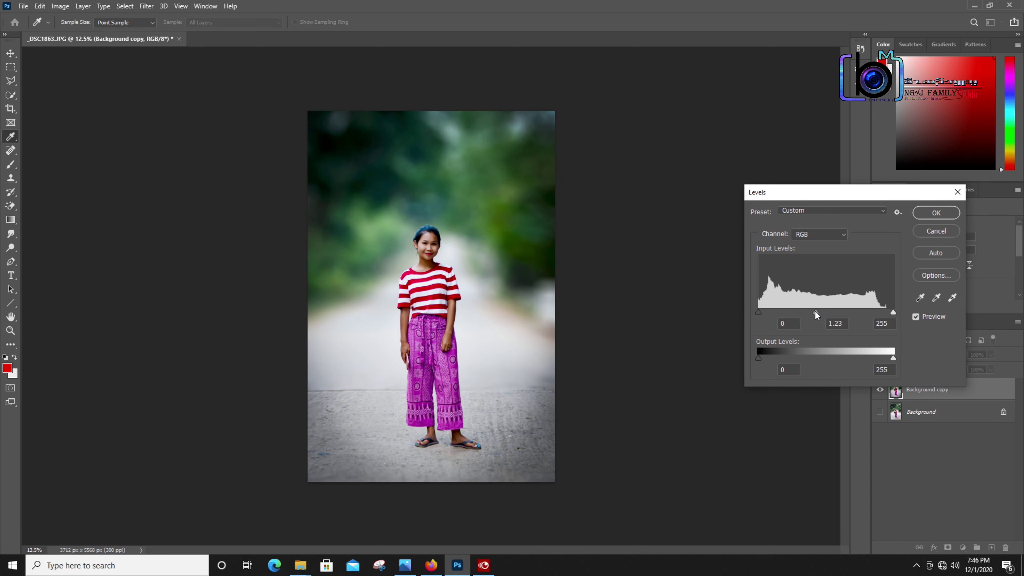
pyautogui.click(937, 213)
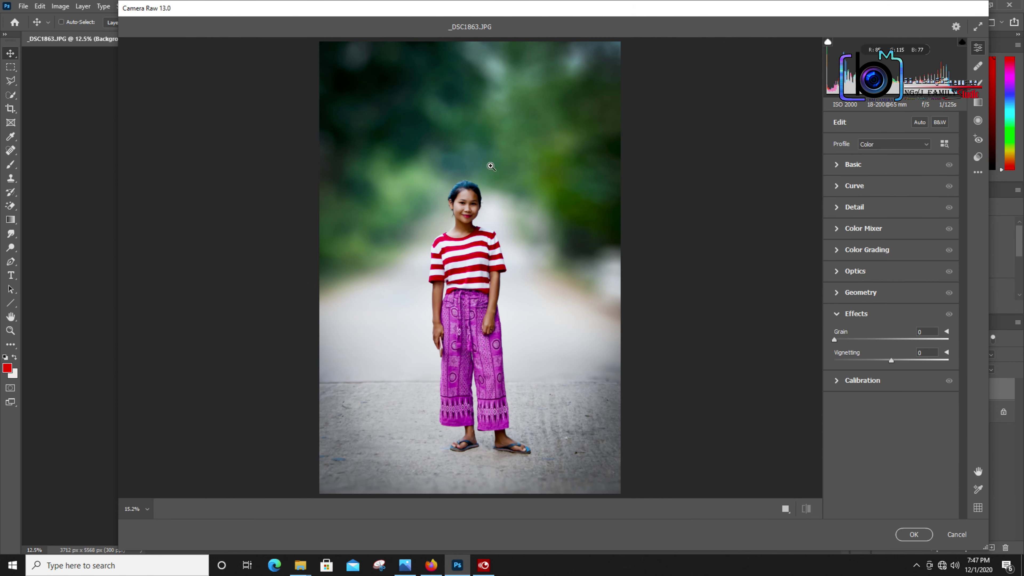
# Step: In a second Camera Raw pass, set Temperature to -9, Dehaze to +18 and Vibrance to +13
pyautogui.click(837, 166)
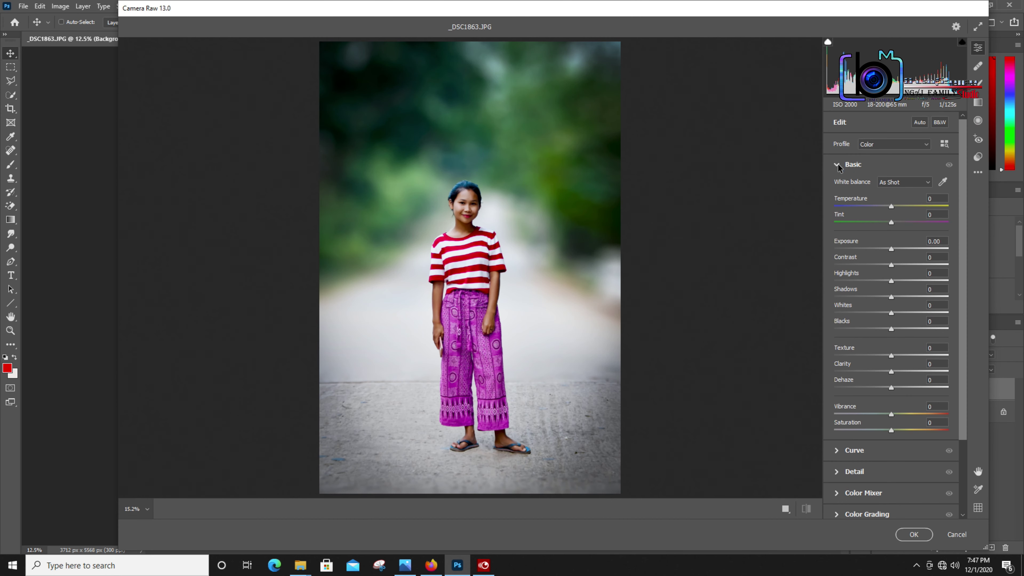
pyautogui.moveTo(892, 206); pyautogui.dragTo(886, 206)
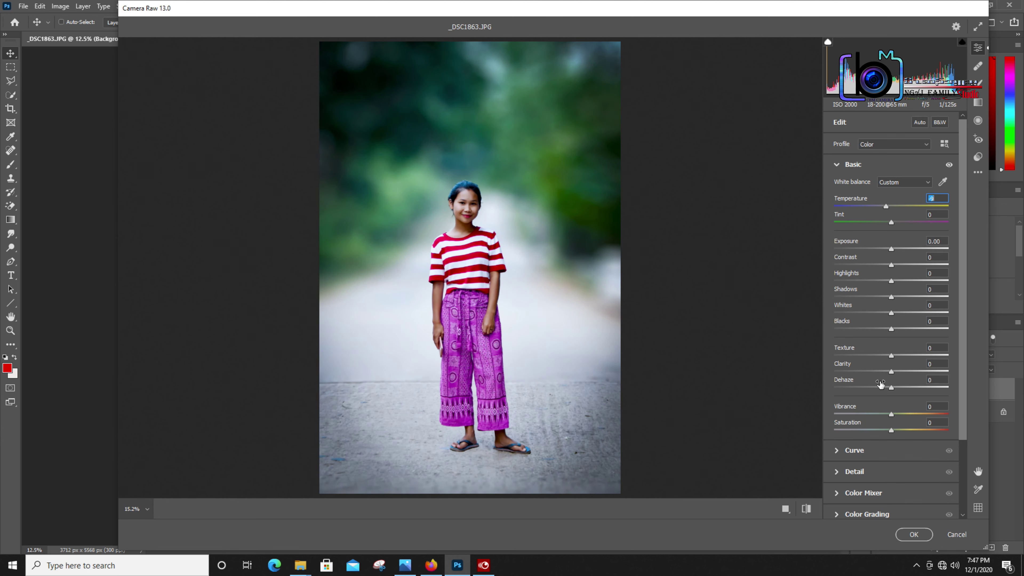
pyautogui.moveTo(894, 386); pyautogui.dragTo(899, 414)
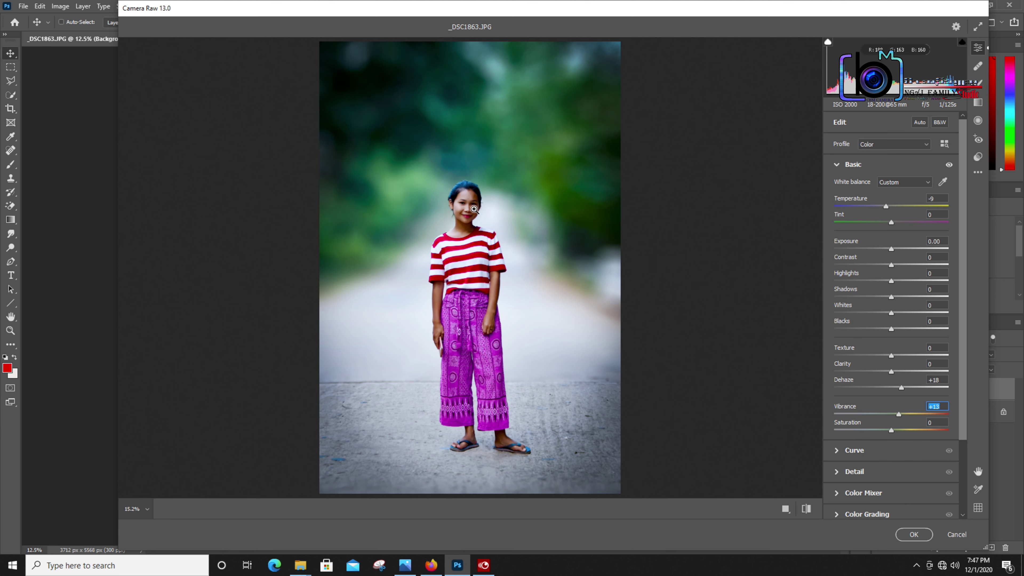
# Step: Add a Radial Filter fitted closely around the person's head and set its Saturation to -36
pyautogui.click(979, 122)
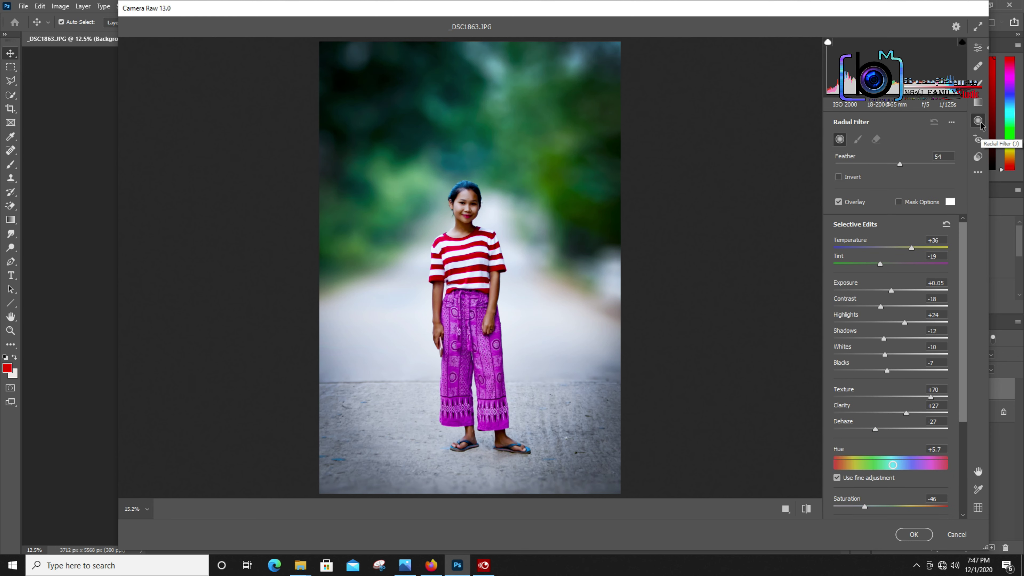
pyautogui.moveTo(461, 183)
pyautogui.mouseDown()
pyautogui.moveTo(482, 210)
pyautogui.moveTo(471, 198)
pyautogui.mouseUp()
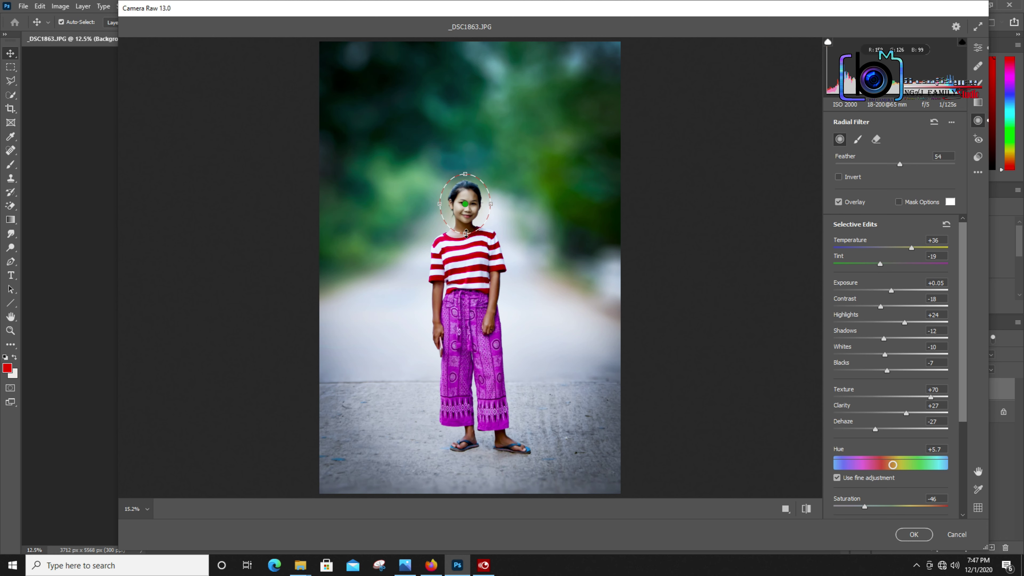
pyautogui.moveTo(466, 233); pyautogui.dragTo(468, 225)
pyautogui.moveTo(440, 204); pyautogui.dragTo(449, 207)
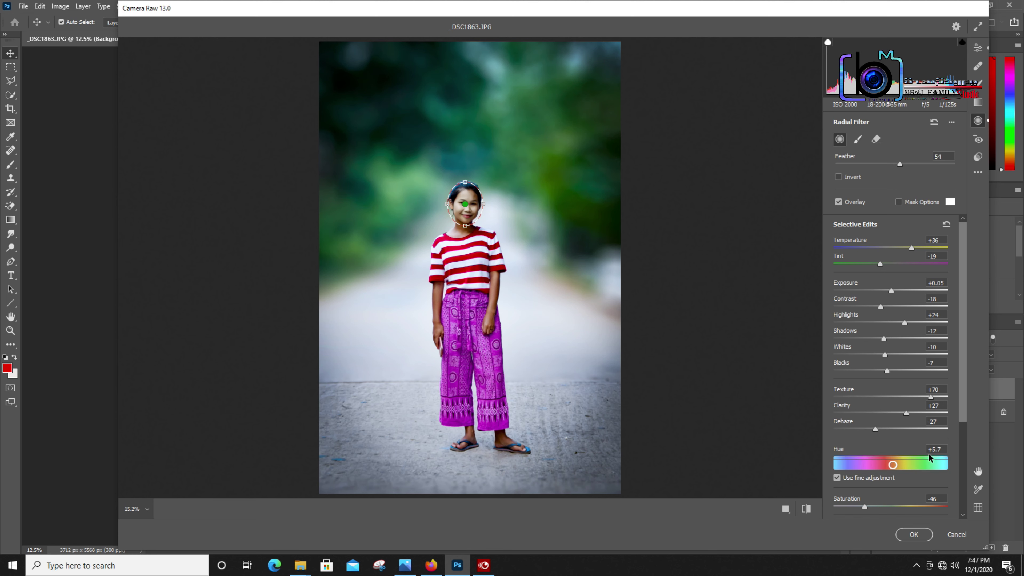
pyautogui.moveTo(864, 506)
pyautogui.mouseDown()
pyautogui.moveTo(840, 500)
pyautogui.moveTo(873, 497)
pyautogui.mouseUp()
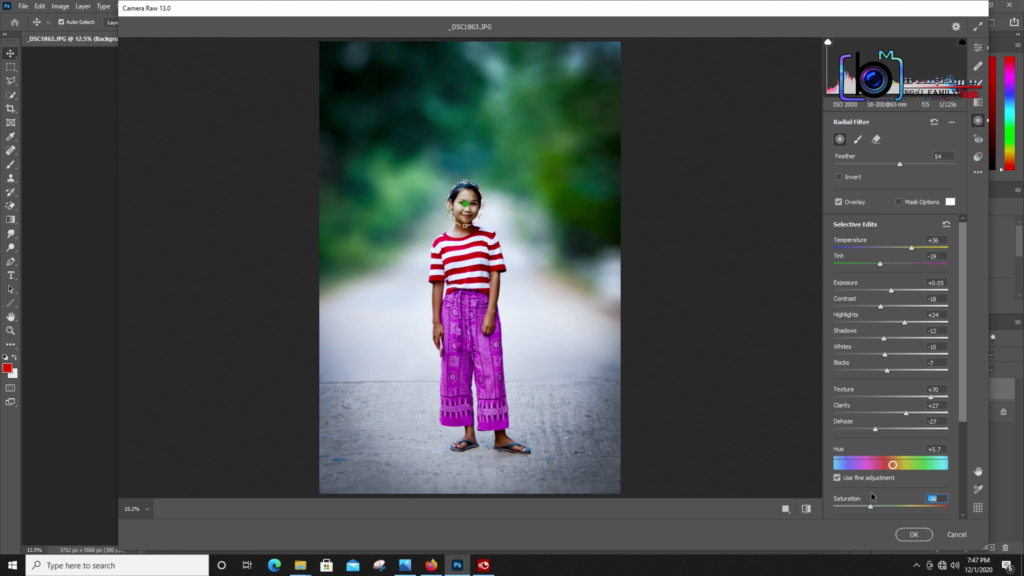